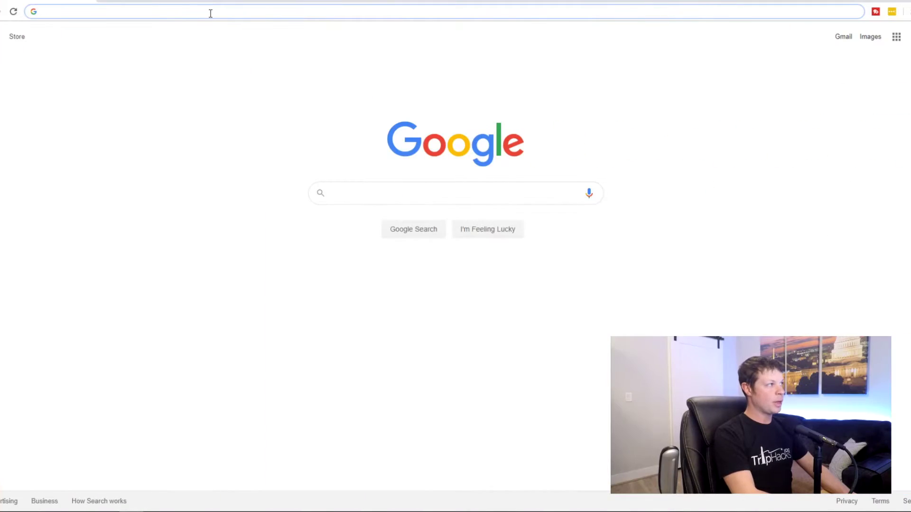
Step: Open google.com/mymaps and create a new map
{"action": "type", "text": "google.com"}
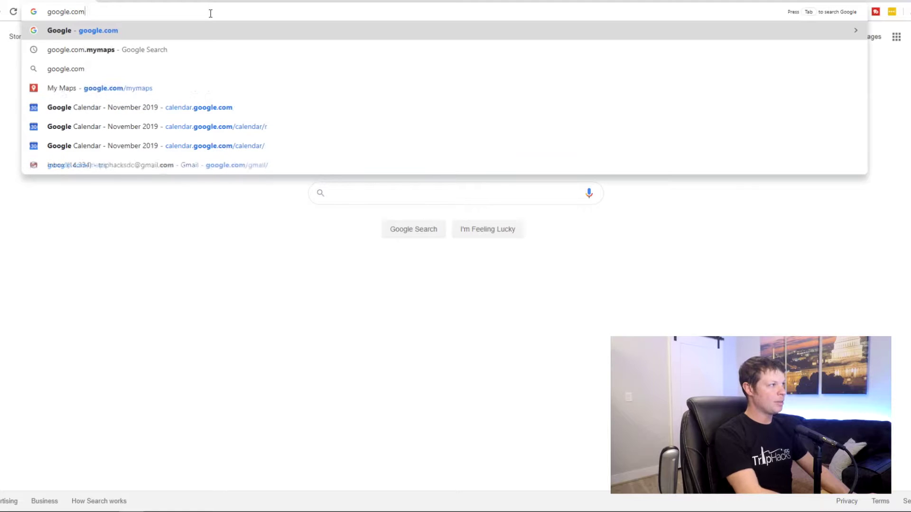
{"action": "type", "text": "/mymaps"}
{"action": "key", "text": "Return"}
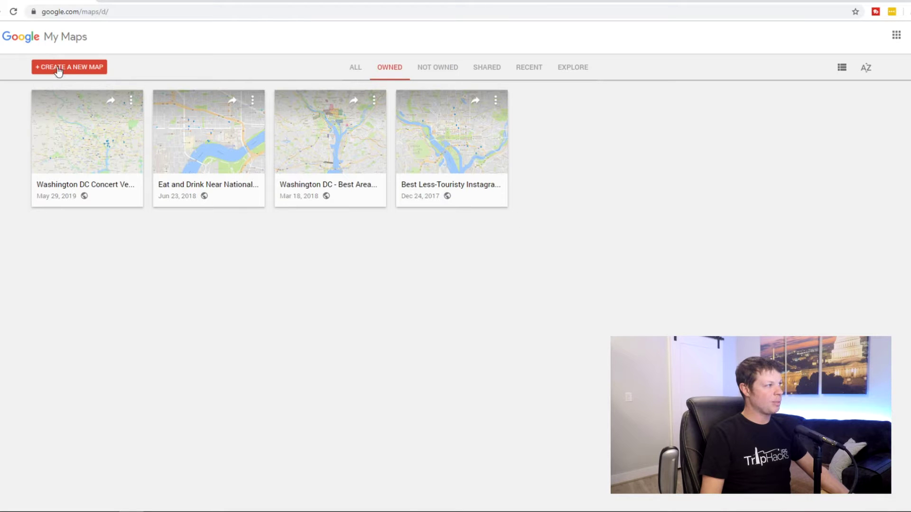
{"action": "left_click", "coordinate": [88, 70]}
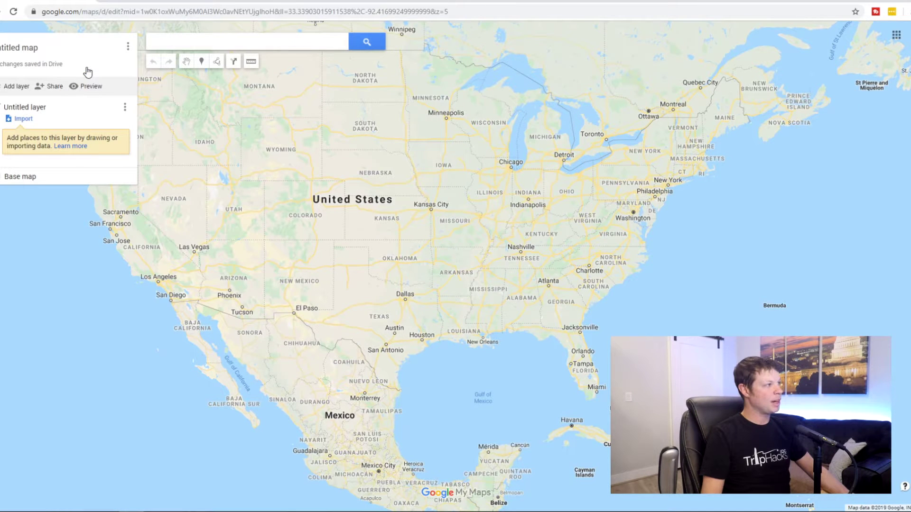
Step: Title the map "Washington, DC Trip" and give it the description "Washington DC Trip in December"
{"action": "left_click", "coordinate": [34, 51]}
{"action": "type", "text": "Was"}
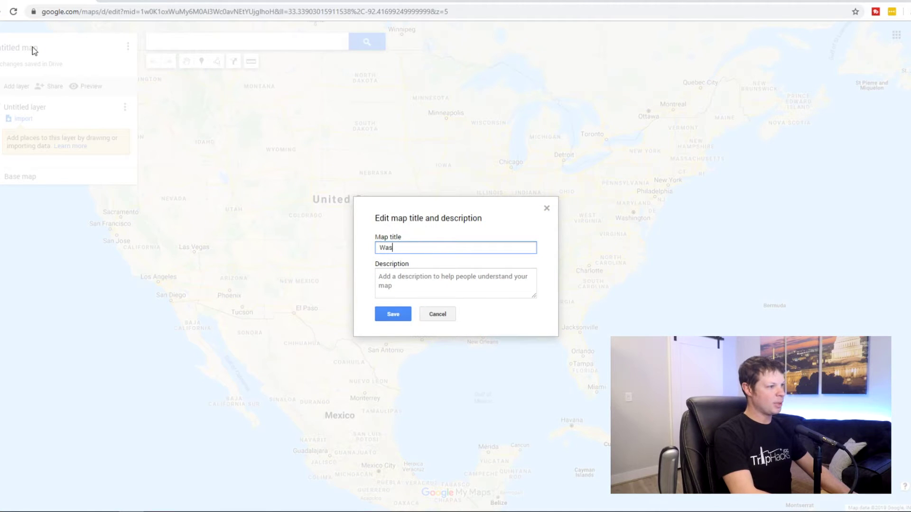
{"action": "type", "text": "hington, DC Trip"}
{"action": "key", "text": "Tab"}
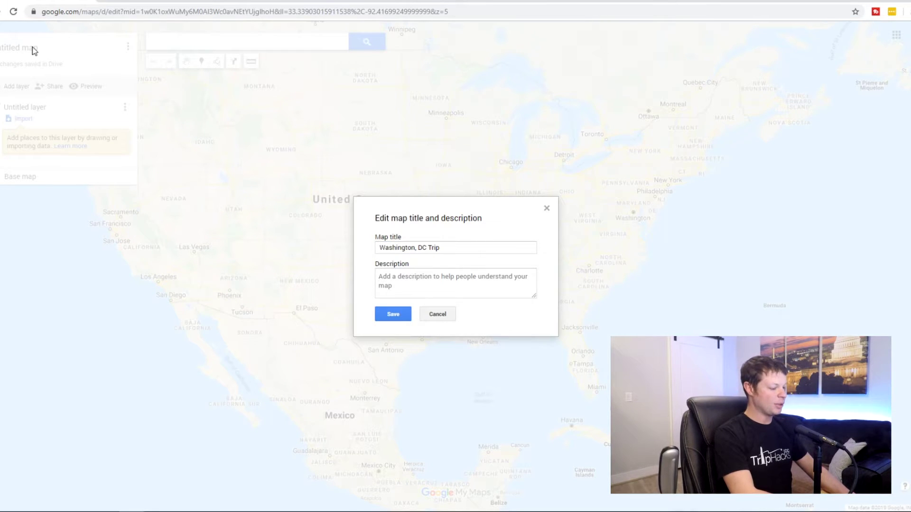
{"action": "type", "text": "Washingt"}
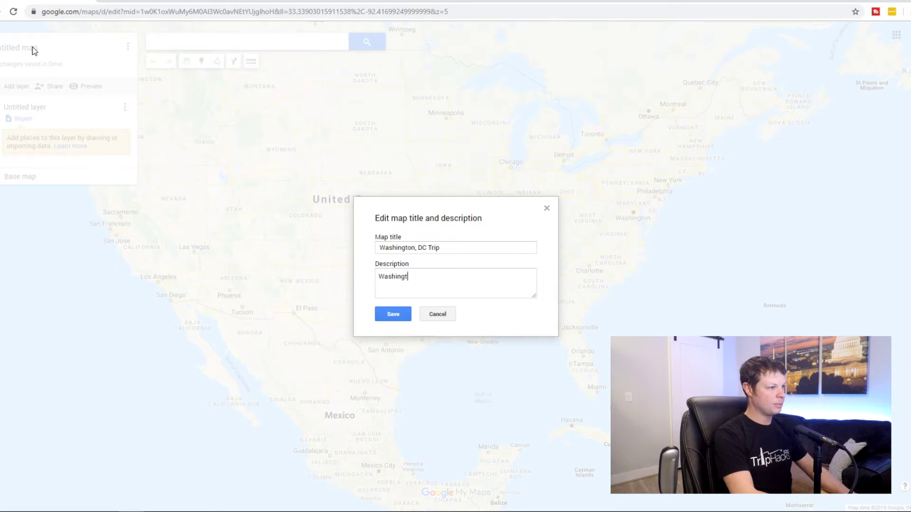
{"action": "type", "text": "on DC Trip in December"}
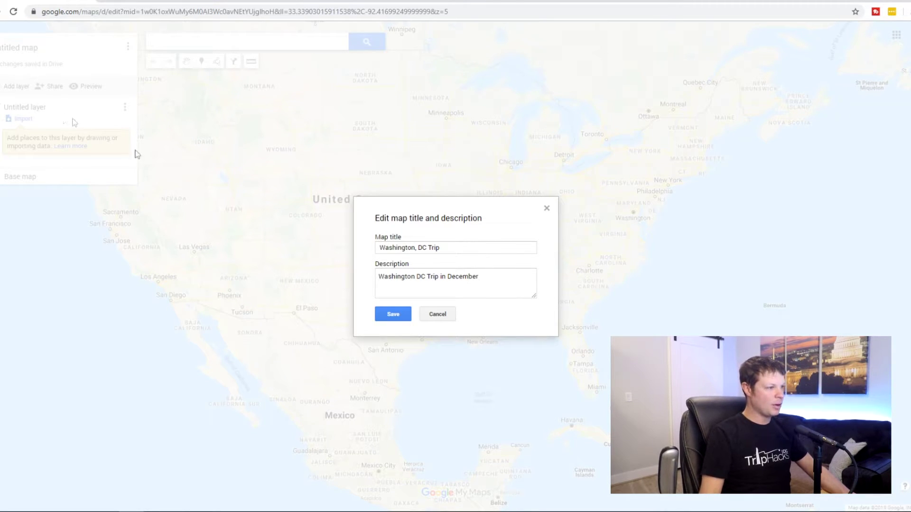
{"action": "left_click", "coordinate": [394, 315]}
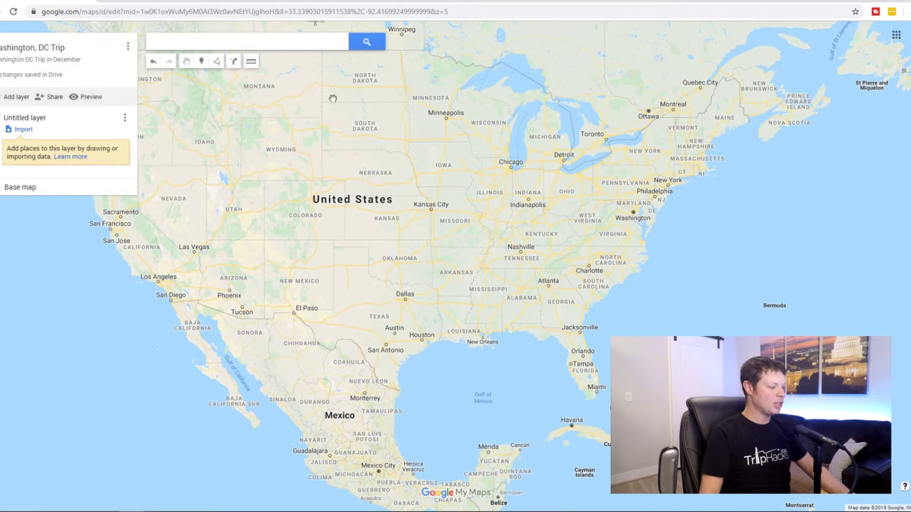
Step: Search the map for "washington dc" and dismiss the place's information card
{"action": "left_click", "coordinate": [204, 48]}
{"action": "type", "text": "washington d"}
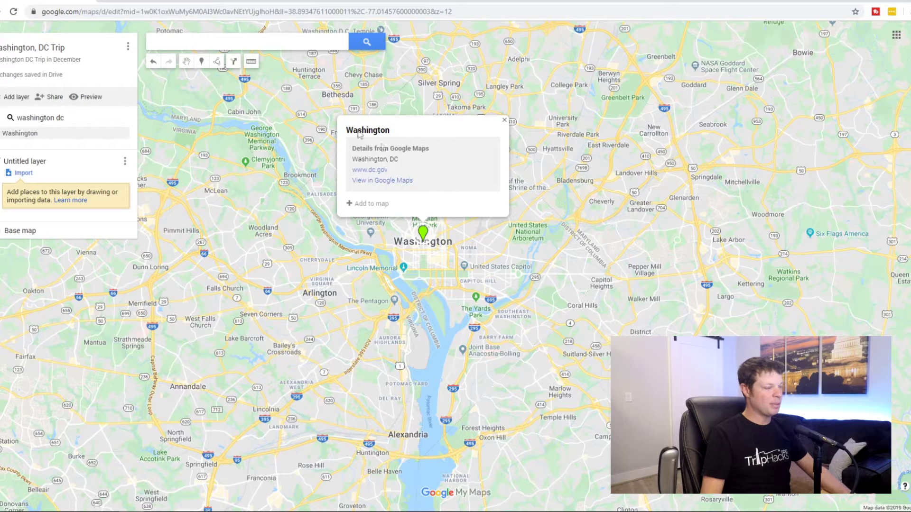
{"action": "left_click", "coordinate": [506, 122]}
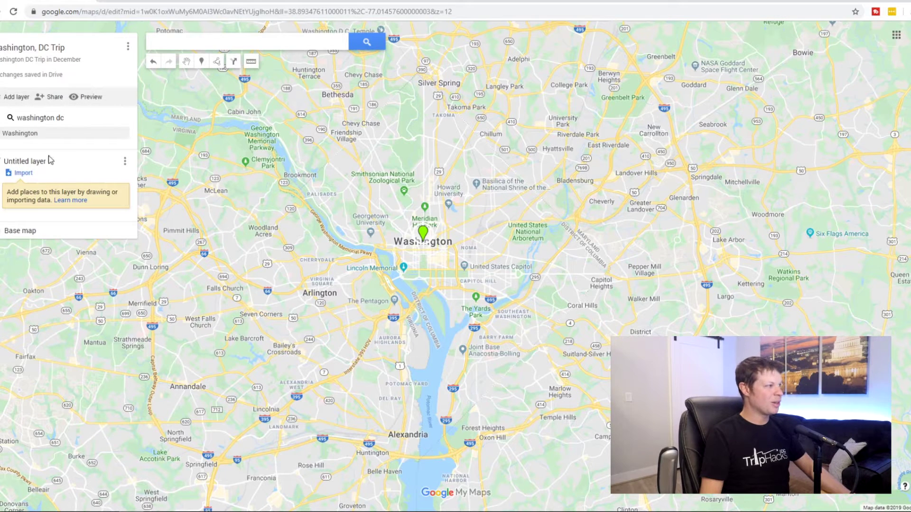
Step: Rename the untitled layer to "Hotel"
{"action": "left_click", "coordinate": [33, 162]}
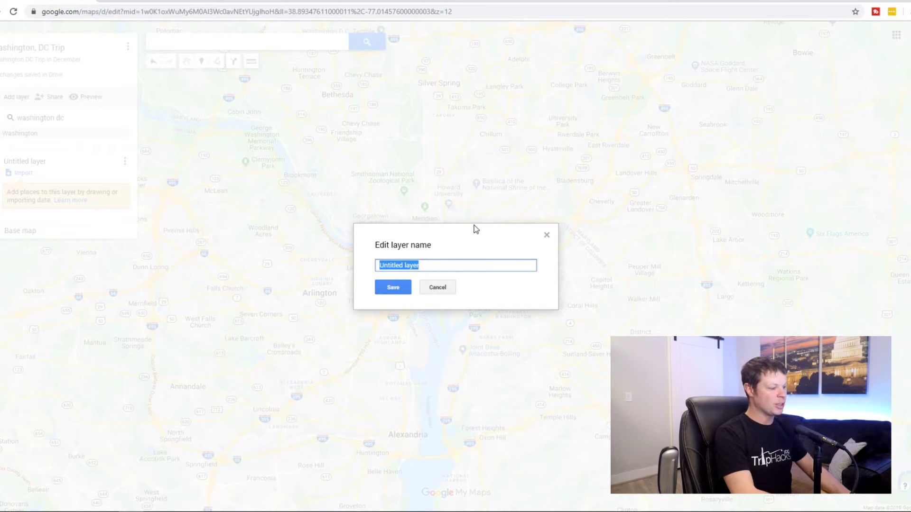
{"action": "type", "text": "Hote"}
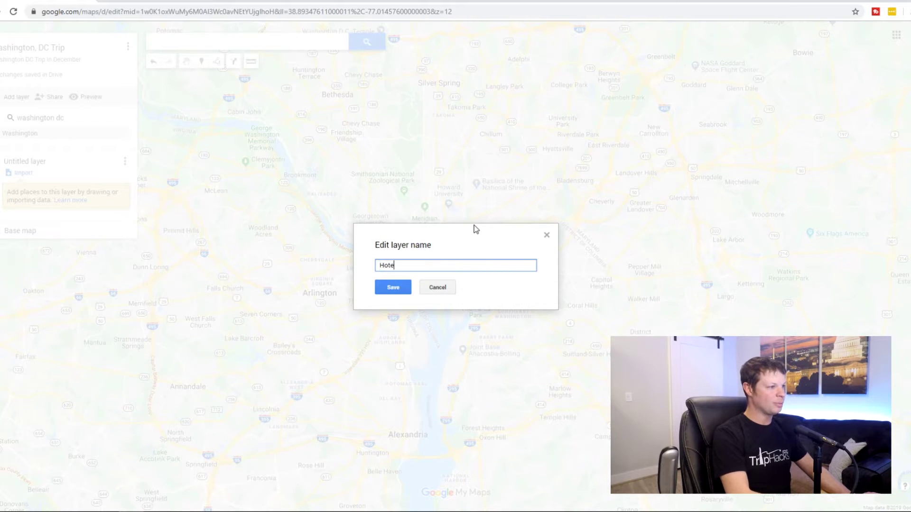
{"action": "type", "text": "l"}
{"action": "key", "text": "Return"}
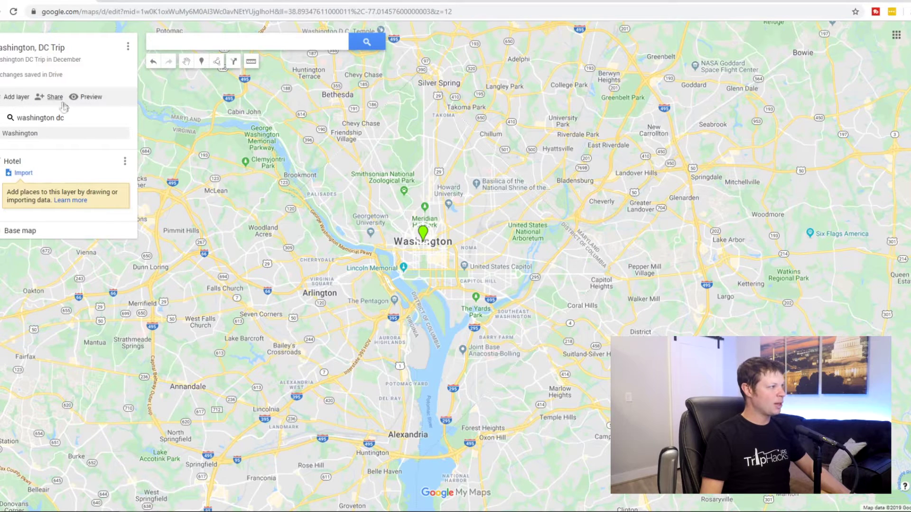
Step: Add a second layer to the map and name it "Sites"
{"action": "left_click", "coordinate": [17, 97]}
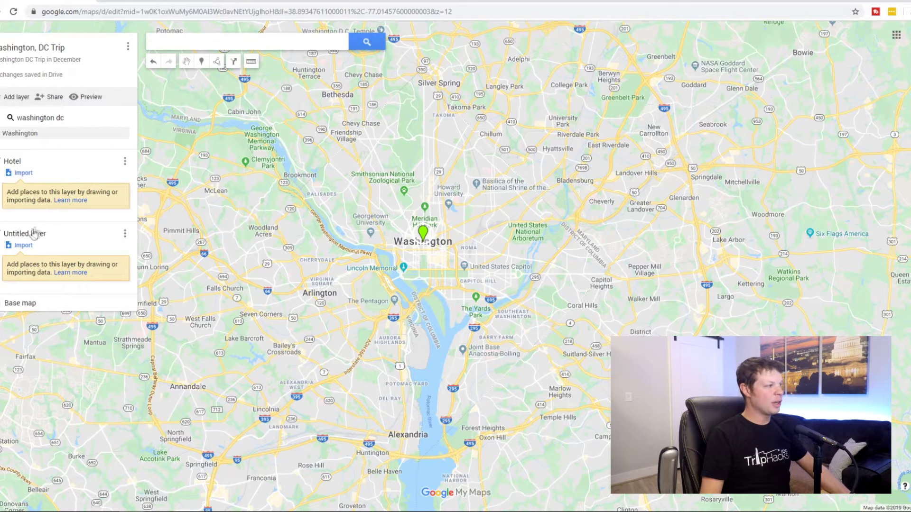
{"action": "left_click", "coordinate": [35, 237]}
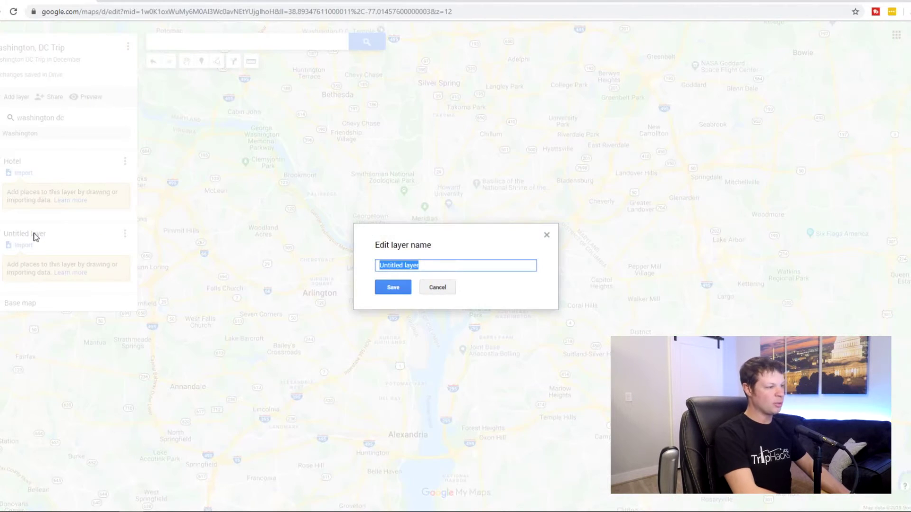
{"action": "type", "text": "Sites"}
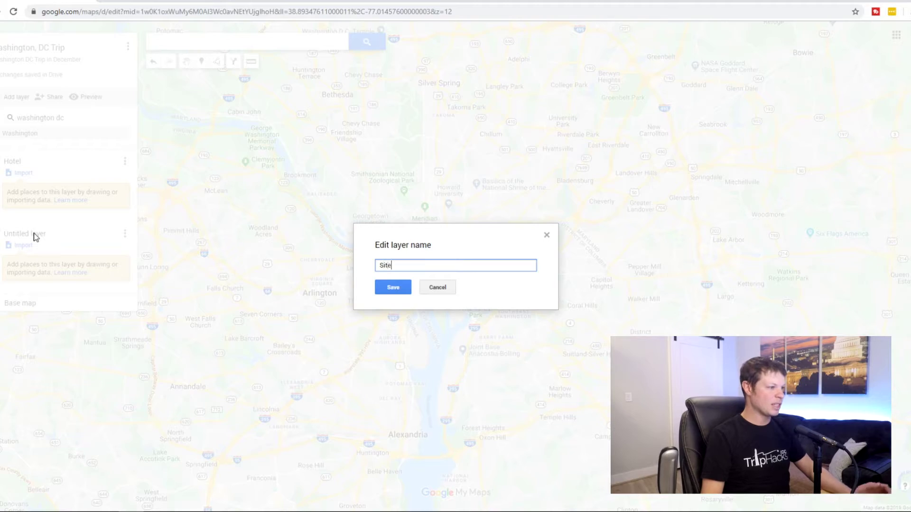
{"action": "left_click", "coordinate": [392, 287]}
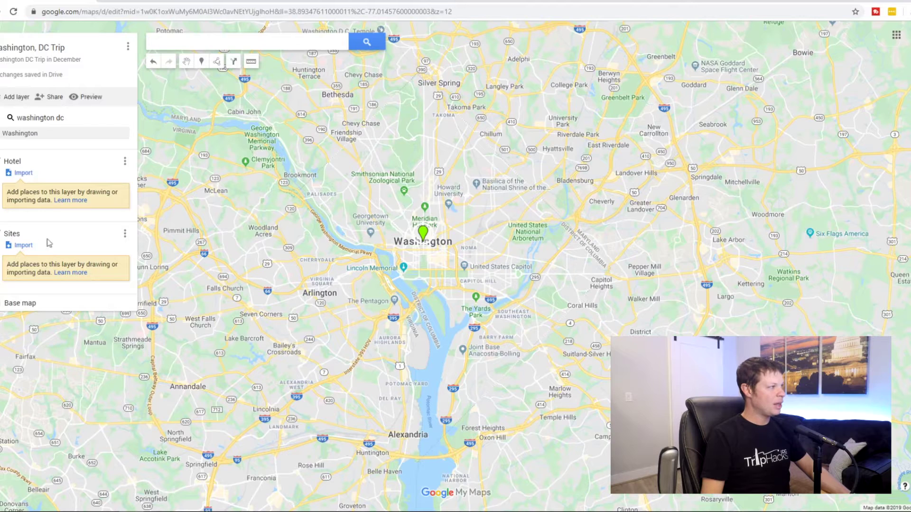
Step: Add a third layer to the map and name it "Restaurants"
{"action": "left_click", "coordinate": [17, 97]}
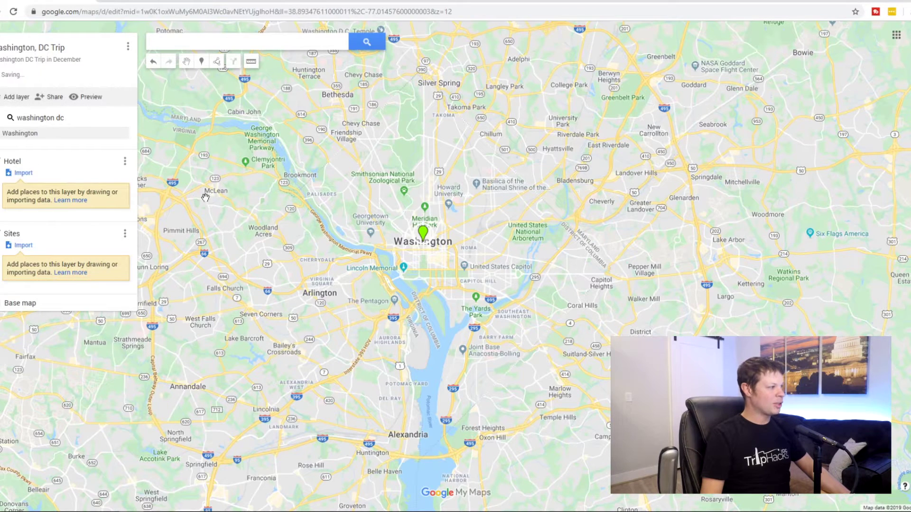
{"action": "left_click", "coordinate": [37, 305]}
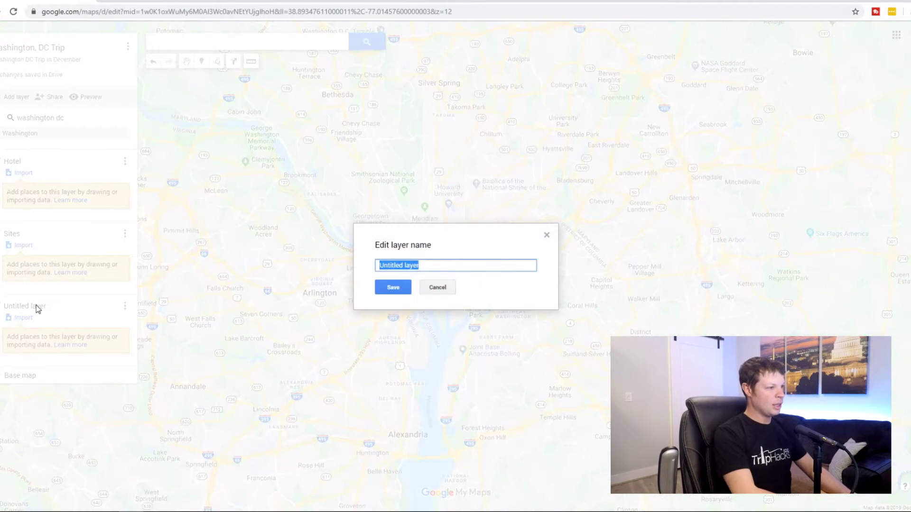
{"action": "type", "text": "Restaurants"}
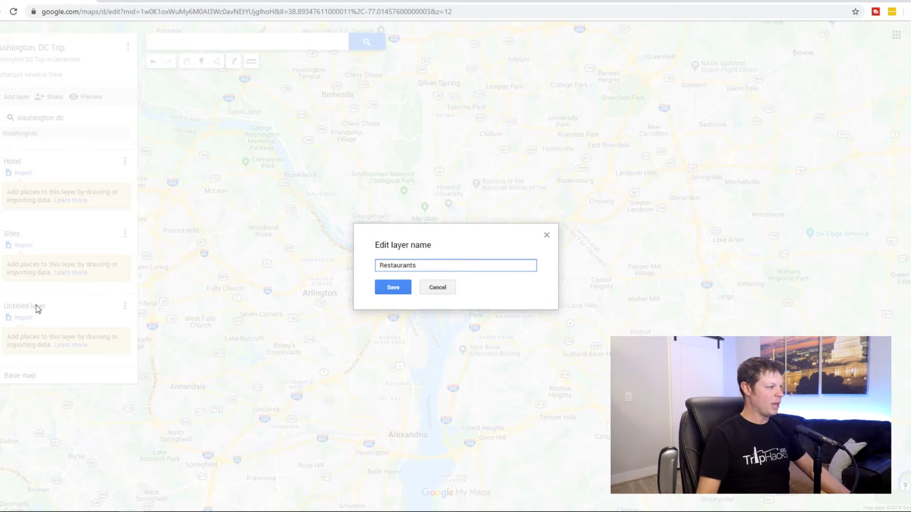
{"action": "key", "text": "Return"}
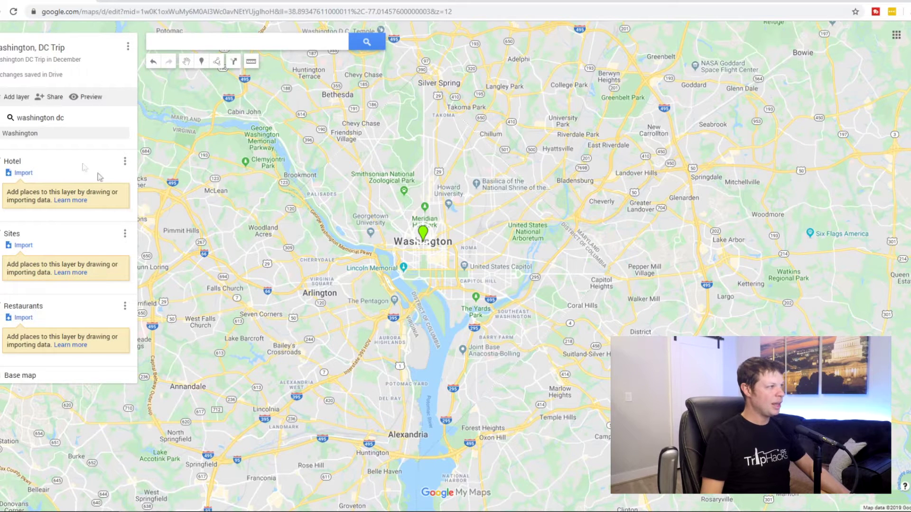
Step: Add a fourth layer to the map and name it "Coffee"
{"action": "left_click", "coordinate": [14, 97]}
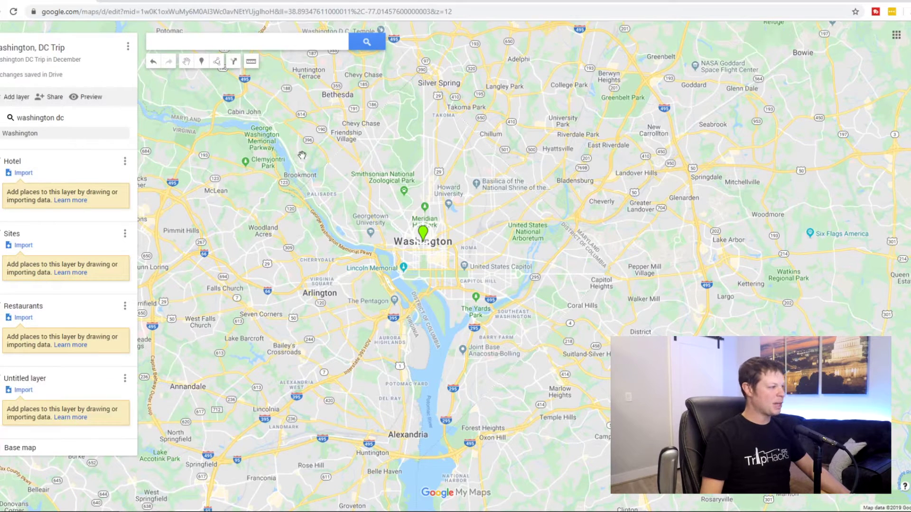
{"action": "left_click", "coordinate": [51, 382]}
{"action": "type", "text": "Coffee"}
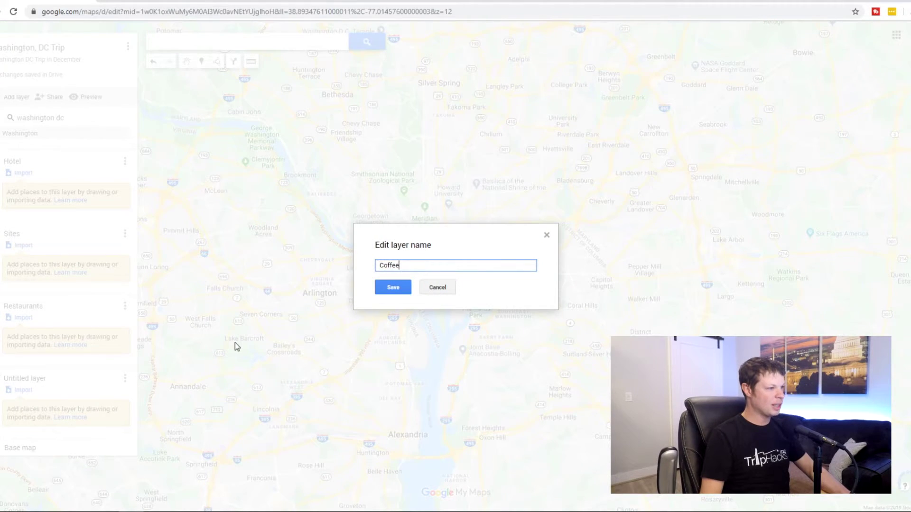
{"action": "left_click", "coordinate": [392, 288]}
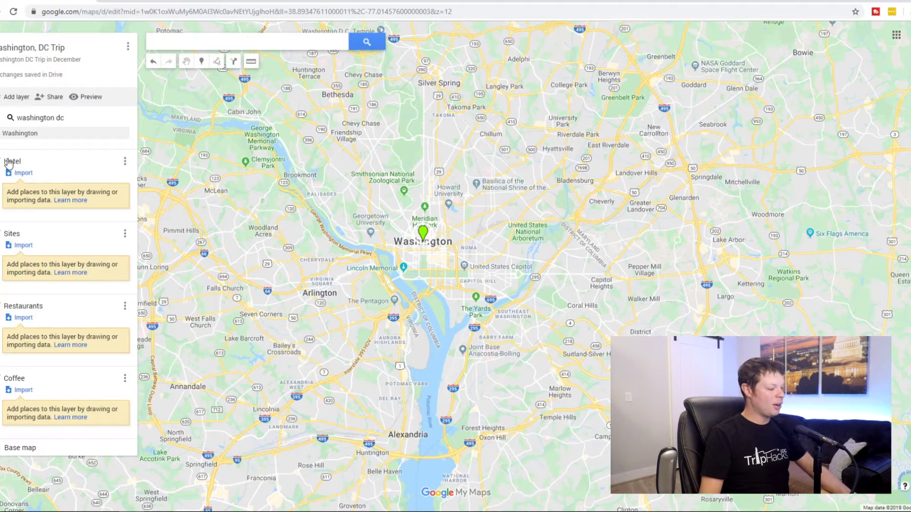
Step: Find the Willard Hotel on Pennsylvania Avenue, add it to the map and move it into the Hotel layer
{"action": "left_click", "coordinate": [167, 45]}
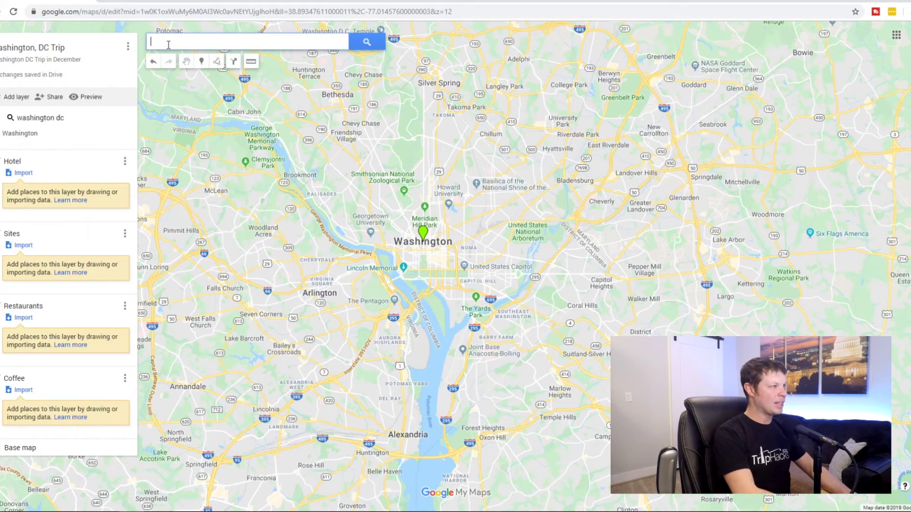
{"action": "type", "text": "willard"}
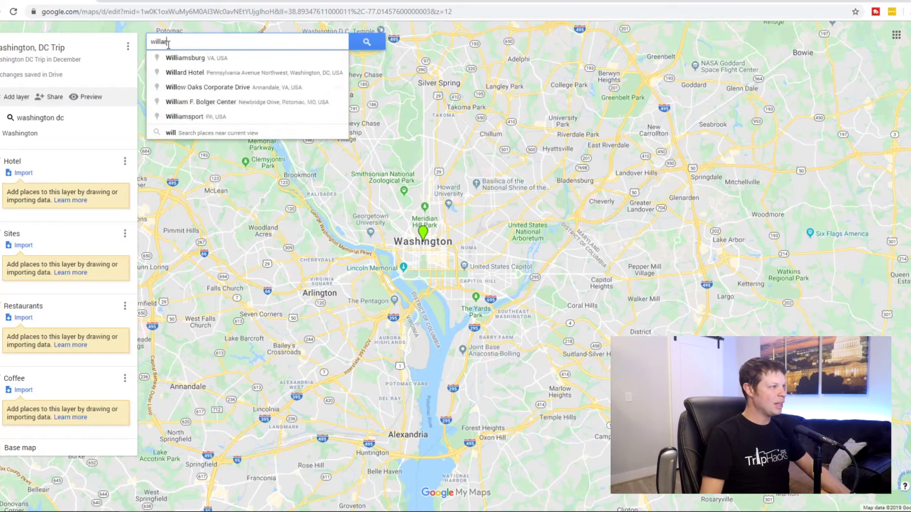
{"action": "left_click", "coordinate": [233, 58]}
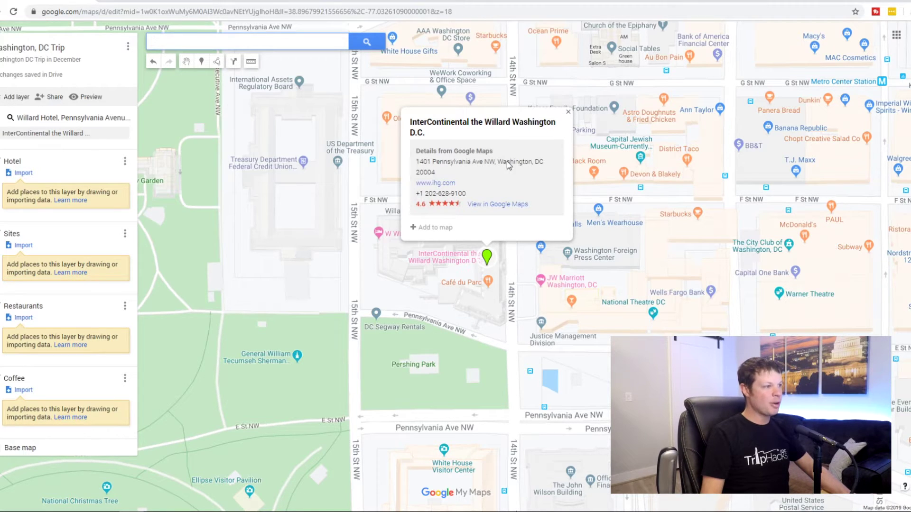
{"action": "left_click", "coordinate": [438, 228]}
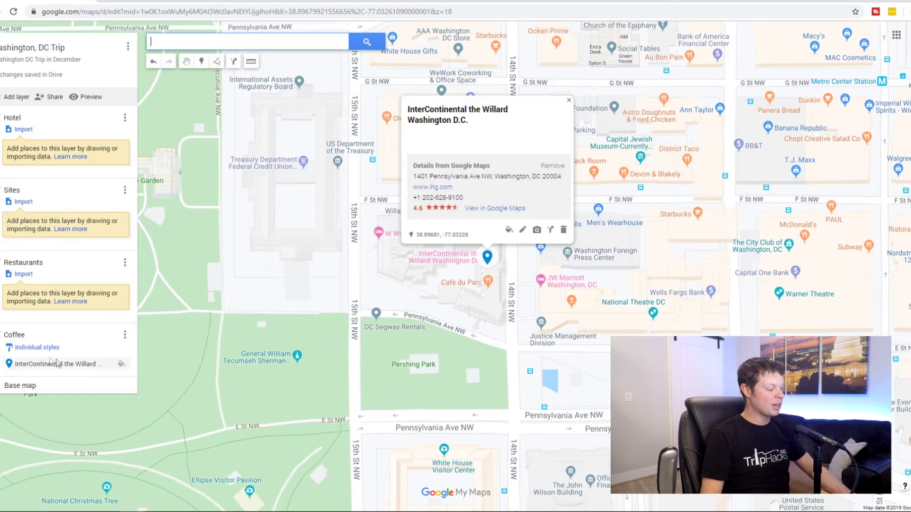
{"action": "left_click_drag", "start_coordinate": [60, 369], "coordinate": [74, 155]}
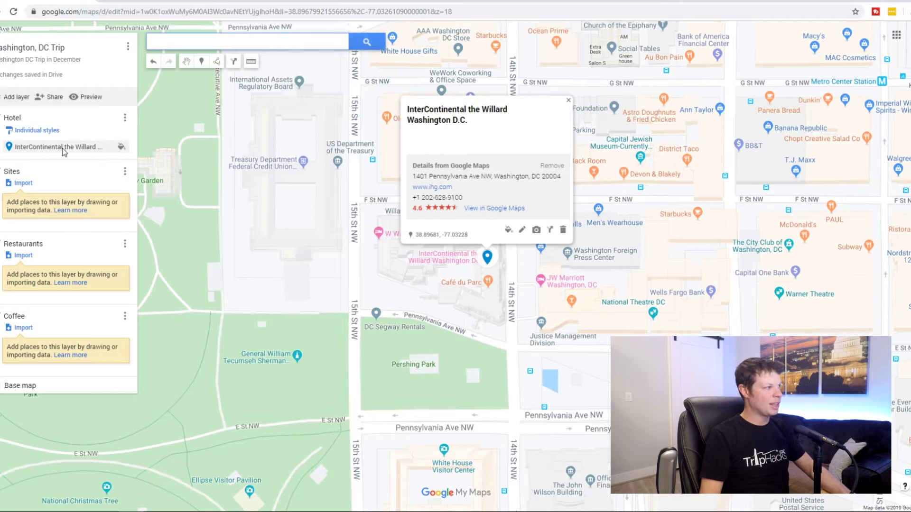
Step: Style the InterContinental the Willard marker with an orange color and the bed icon, and dismiss its information card
{"action": "left_click", "coordinate": [122, 148]}
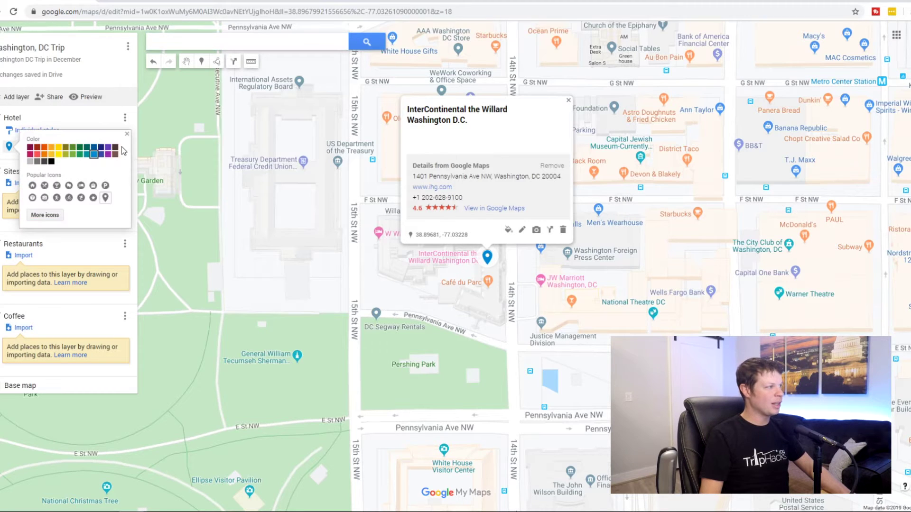
{"action": "left_click", "coordinate": [52, 149]}
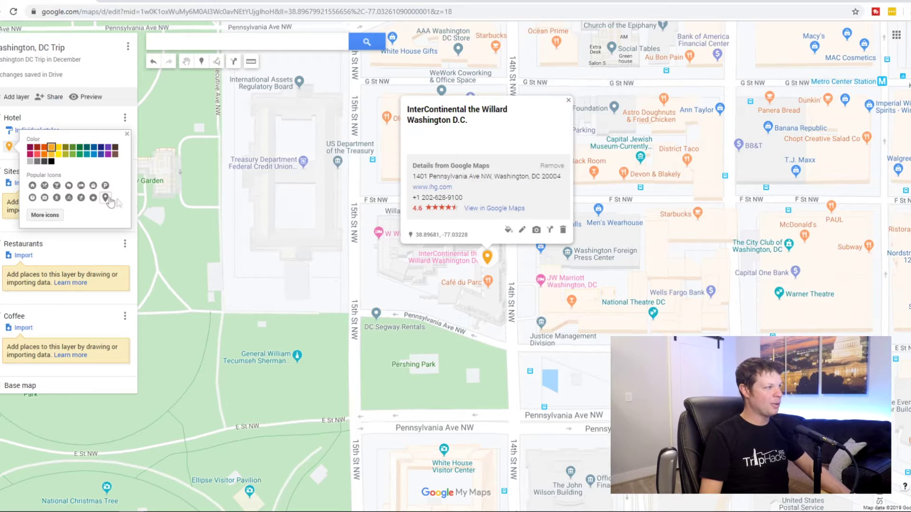
{"action": "left_click", "coordinate": [81, 186]}
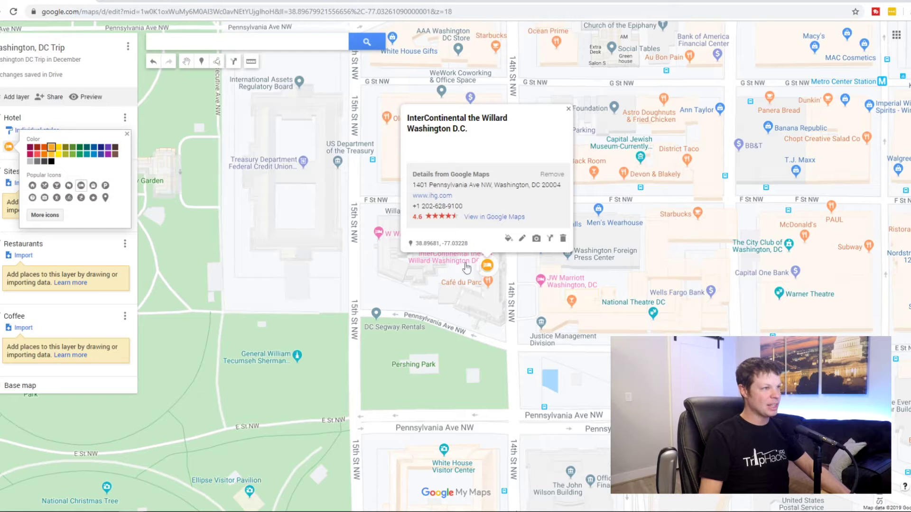
{"action": "left_click", "coordinate": [569, 110]}
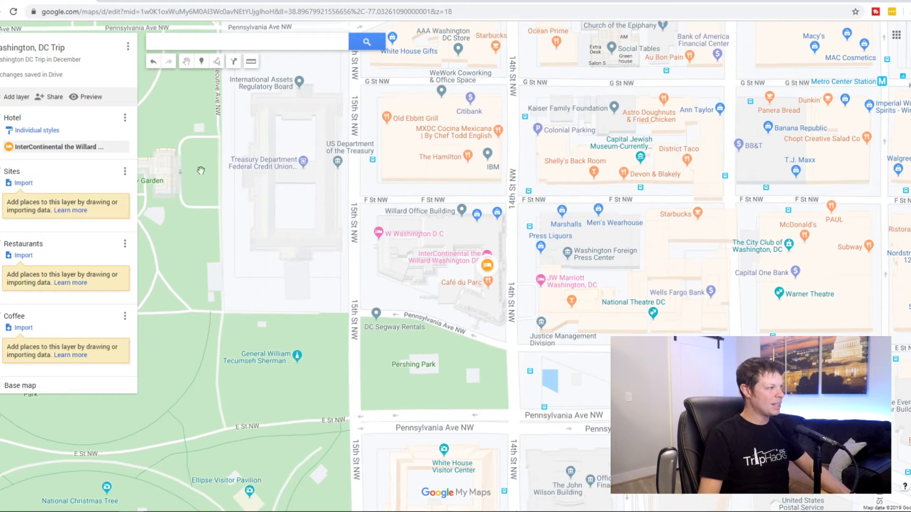
Step: Find the U.S. Capitol Visitor Center, add it to the map and move it into the Sites layer
{"action": "left_click", "coordinate": [245, 37]}
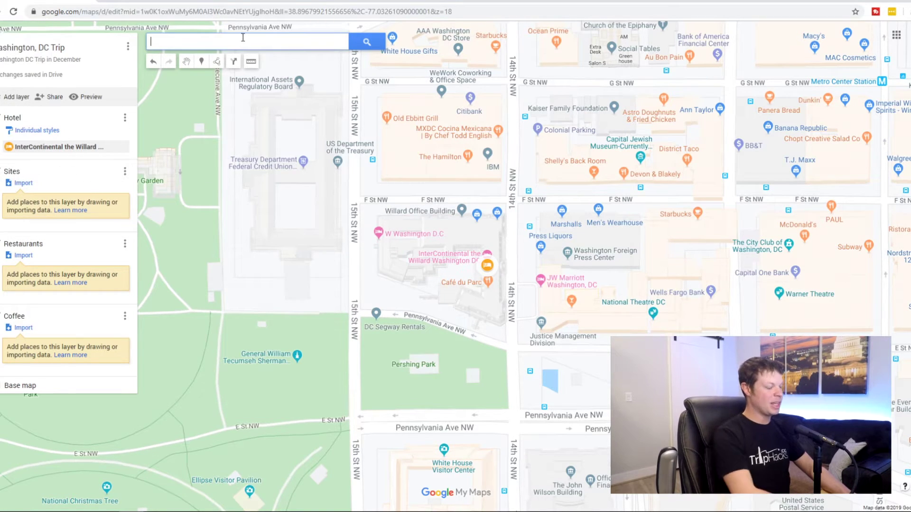
{"action": "type", "text": "capitol vis"}
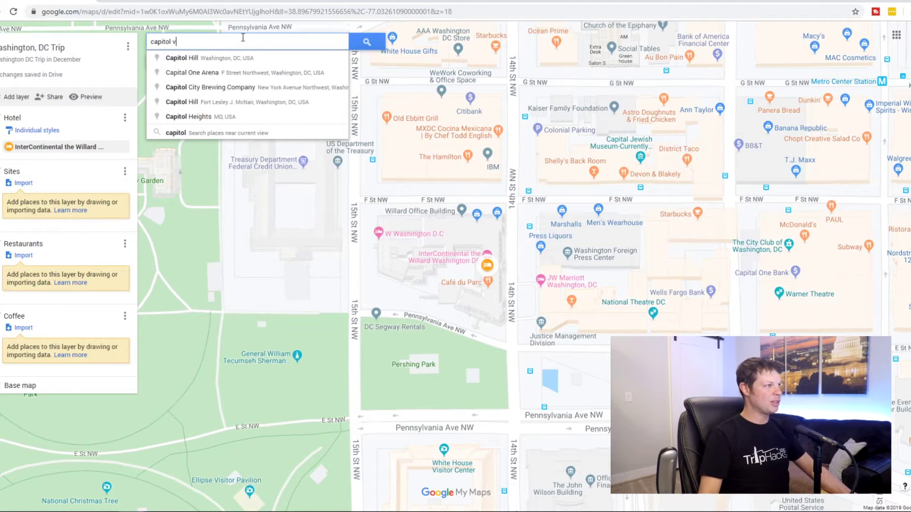
{"action": "left_click", "coordinate": [256, 57]}
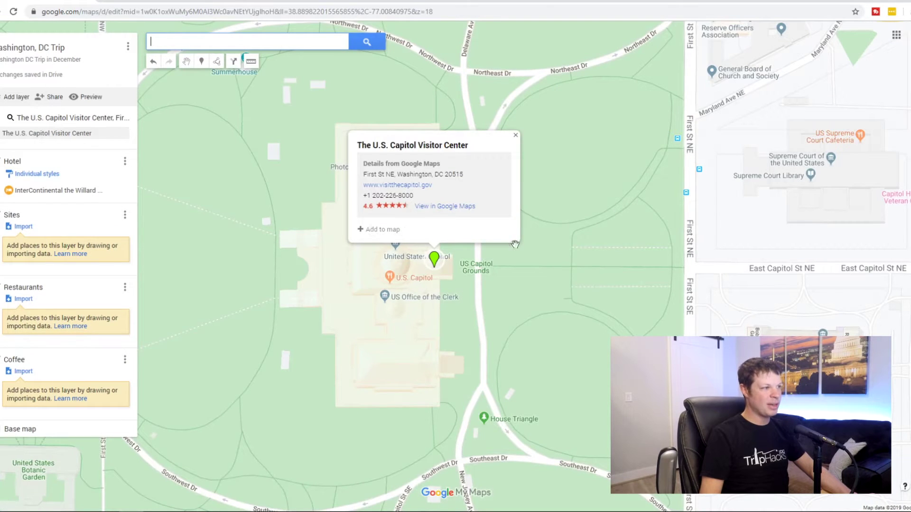
{"action": "left_click", "coordinate": [382, 230]}
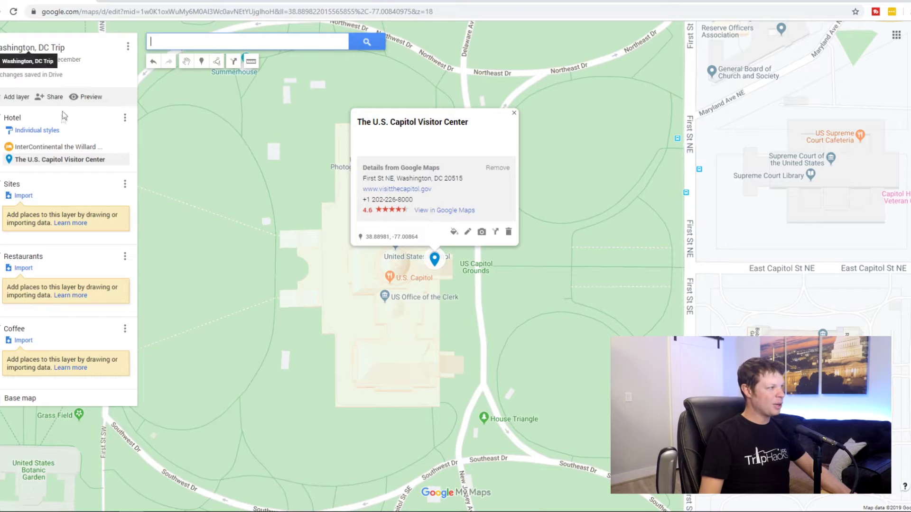
{"action": "left_click_drag", "start_coordinate": [43, 163], "coordinate": [40, 207]}
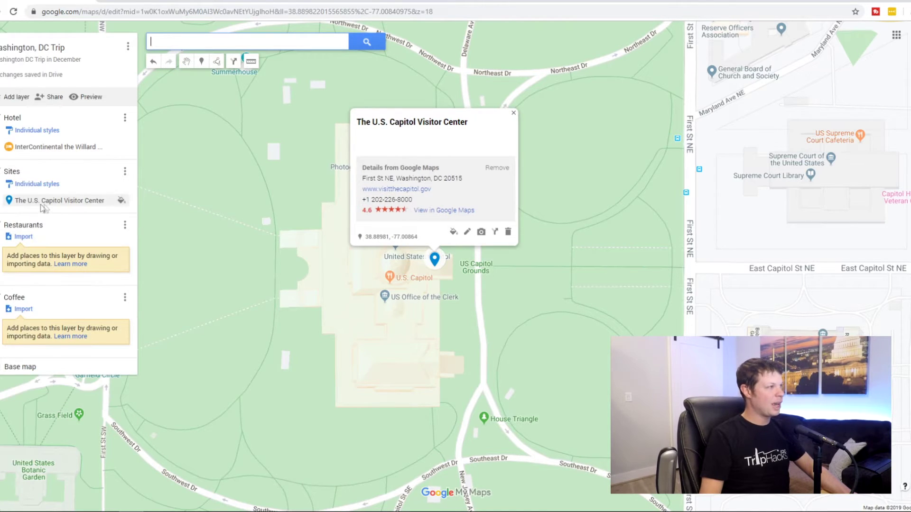
Step: Find the Library of Congress on Independence Avenue Southeast and add it to the Sites layer
{"action": "type", "text": "library"}
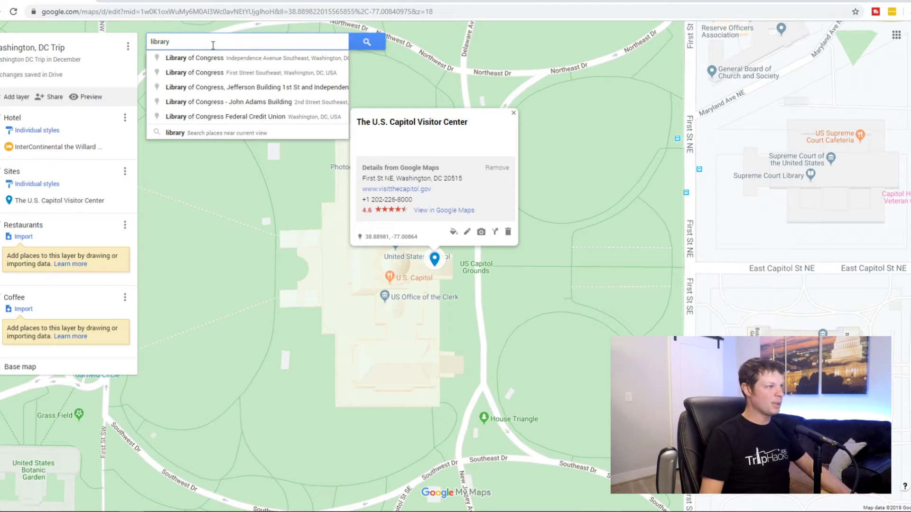
{"action": "left_click", "coordinate": [212, 58]}
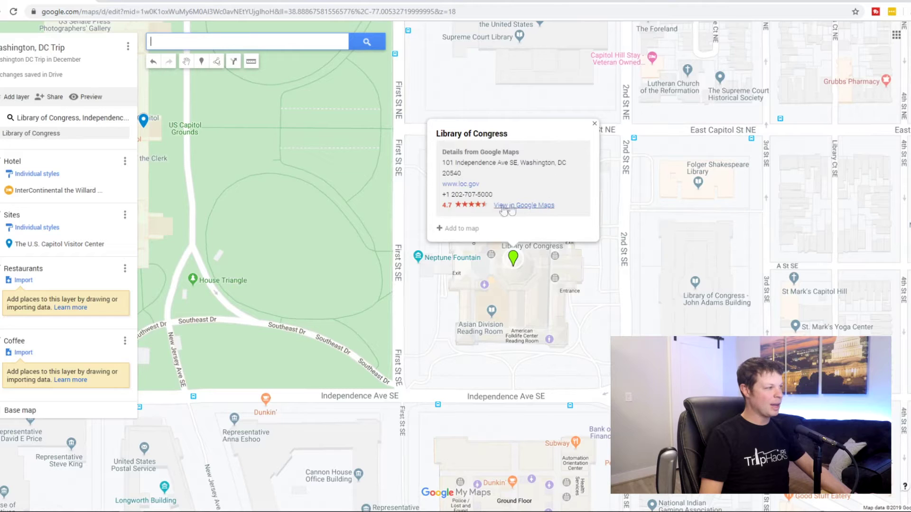
{"action": "left_click", "coordinate": [469, 228]}
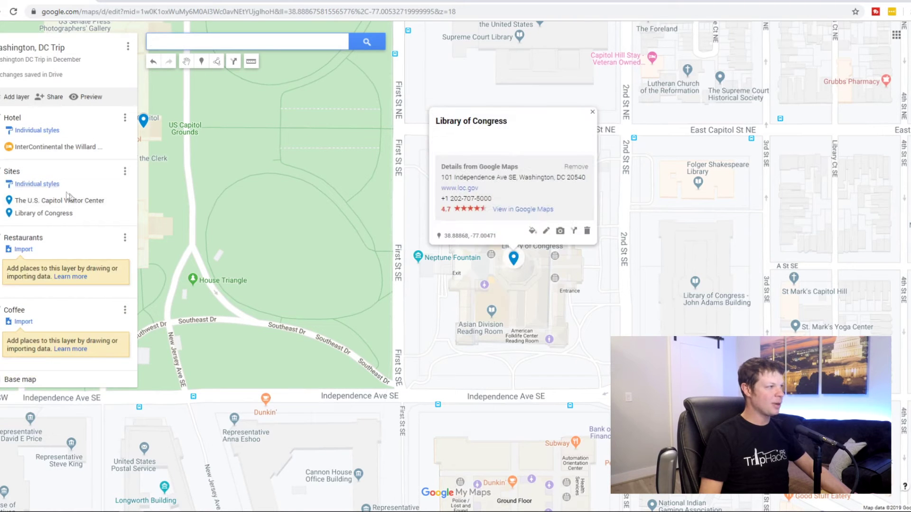
Step: Find the Smithsonian National Zoological Park, add it to the Sites layer and dismiss its information card
{"action": "left_click", "coordinate": [213, 40]}
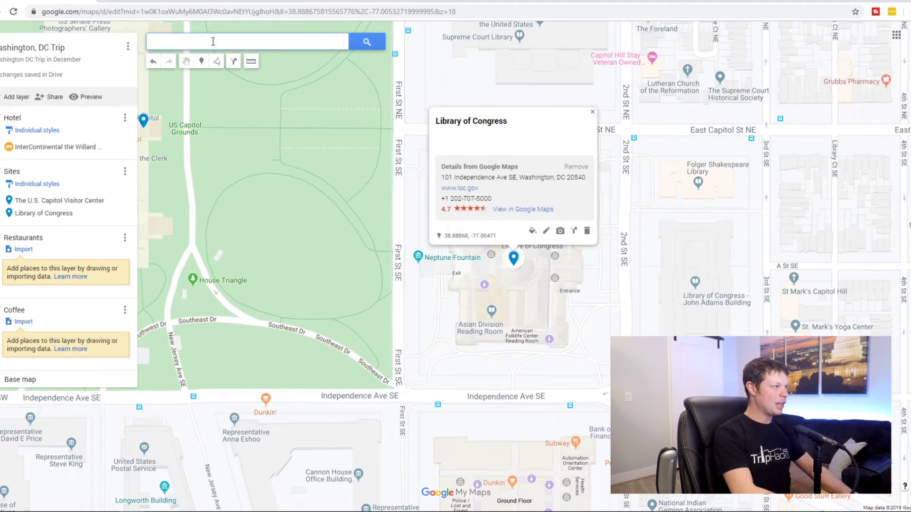
{"action": "type", "text": "national zoo"}
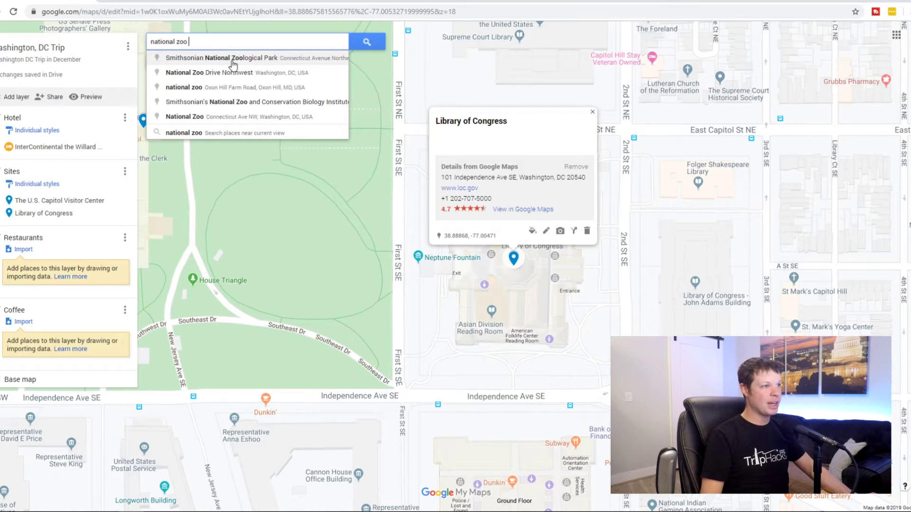
{"action": "left_click", "coordinate": [233, 63]}
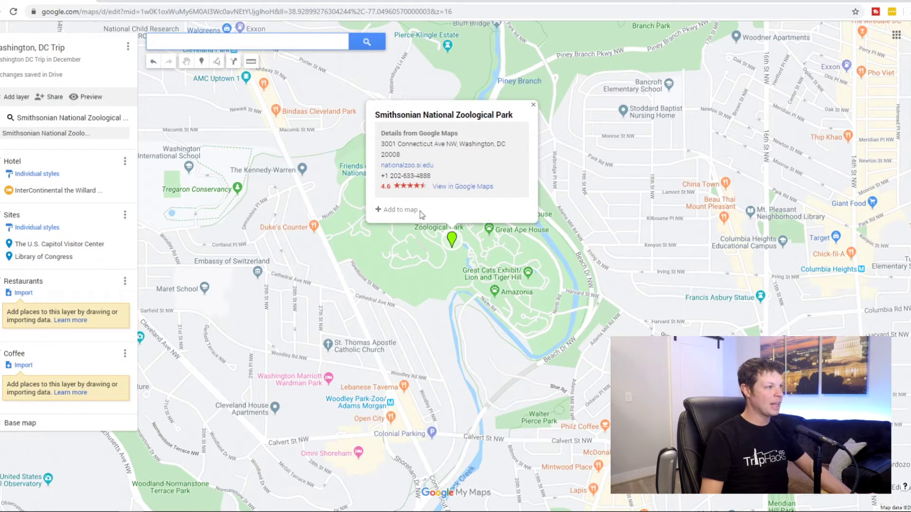
{"action": "left_click", "coordinate": [396, 211]}
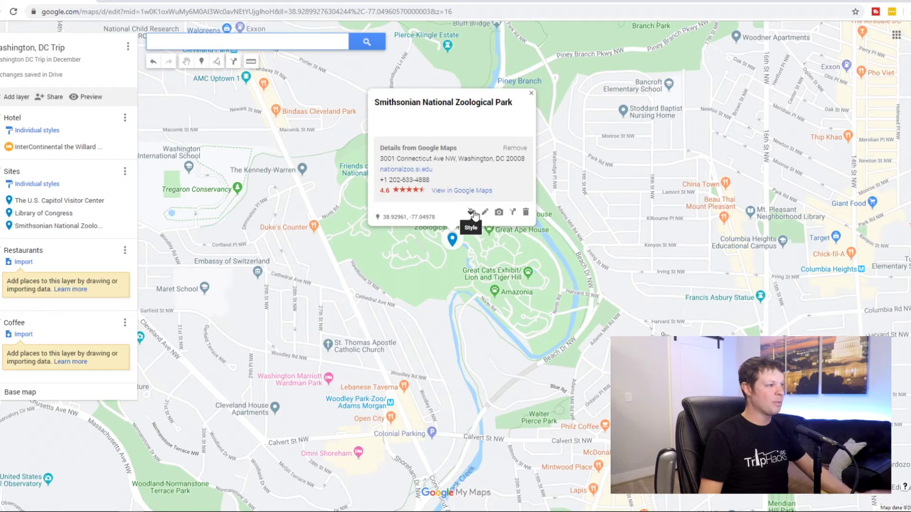
{"action": "left_click", "coordinate": [532, 95]}
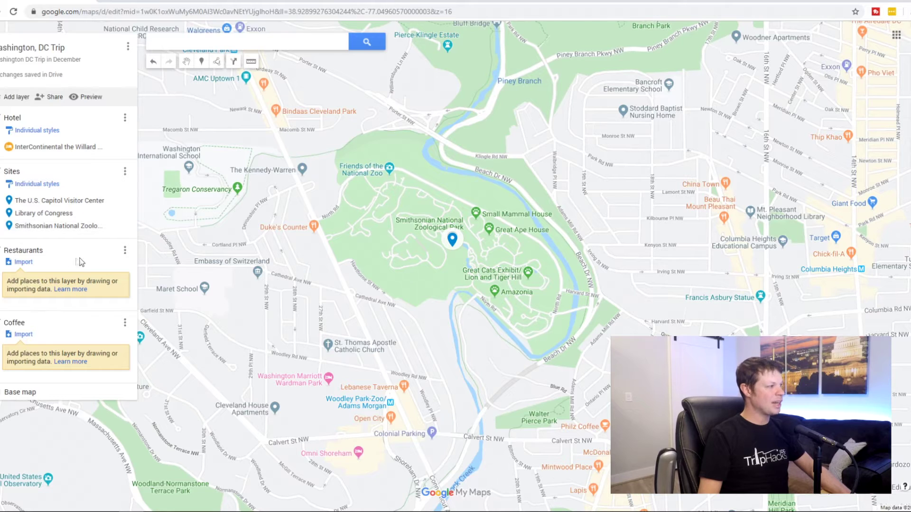
Step: Find The Well Dressed Burrito on 19th Street Northwest and add it to the Restaurants layer
{"action": "left_click", "coordinate": [254, 43]}
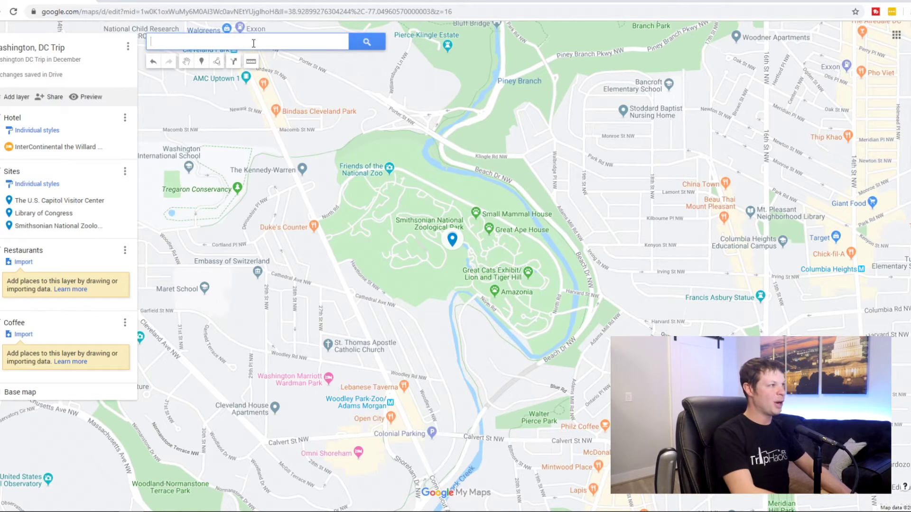
{"action": "type", "text": "well"}
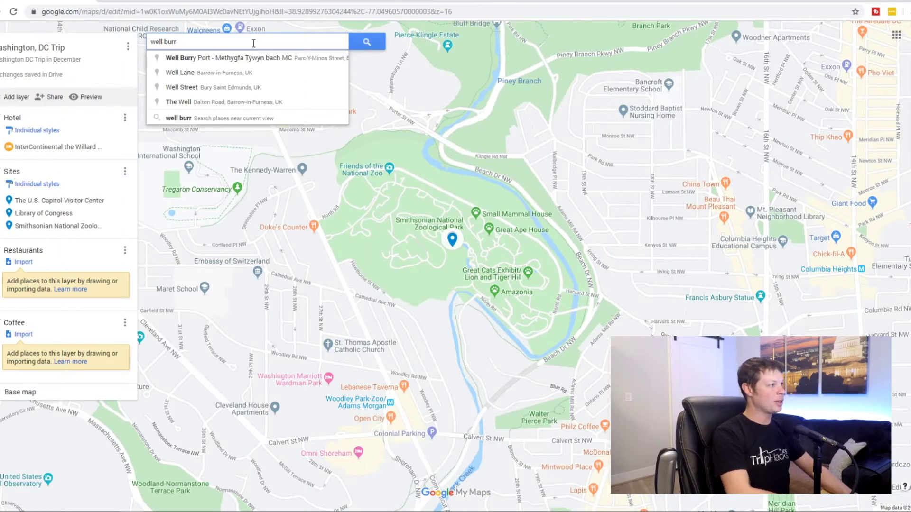
{"action": "type", "text": "r"}
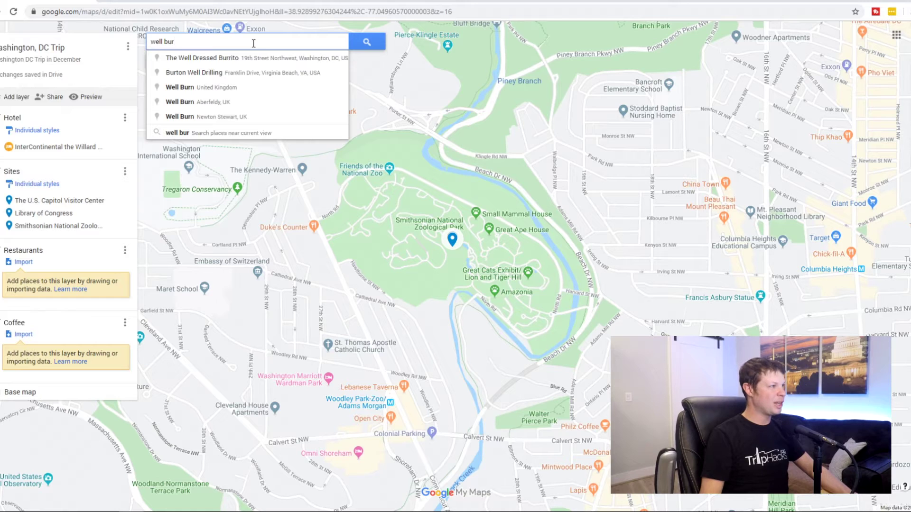
{"action": "left_click", "coordinate": [256, 57]}
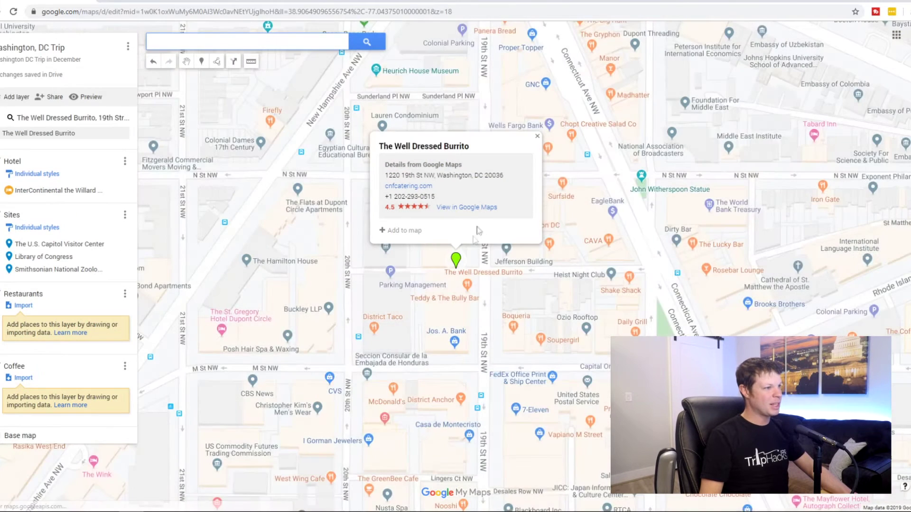
{"action": "left_click", "coordinate": [404, 230]}
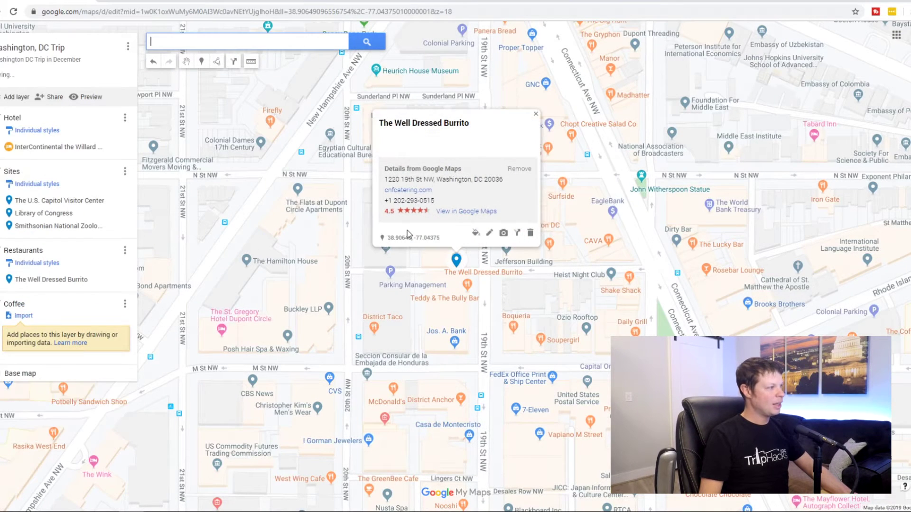
Step: Find Duke's Counter on Connecticut Avenue Northwest and add it to the Restaurants layer
{"action": "left_click", "coordinate": [258, 46]}
{"action": "type", "text": "duke"}
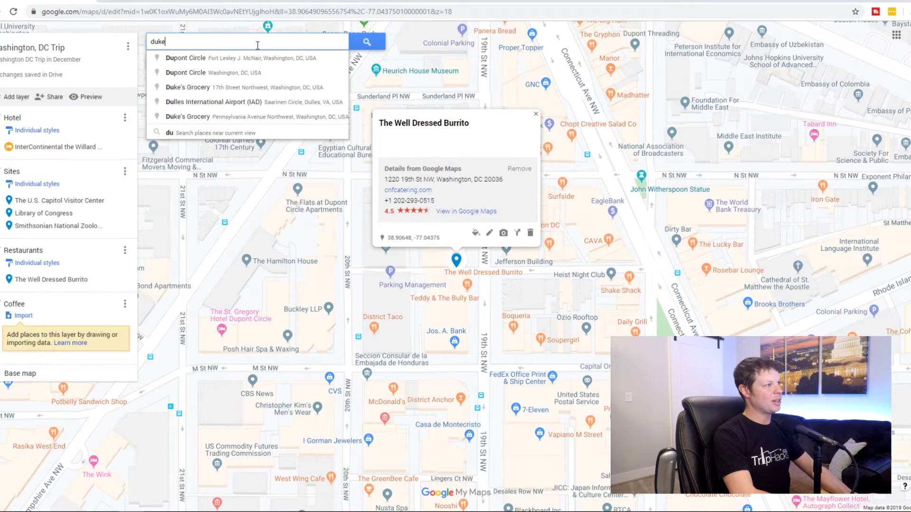
{"action": "type", "text": "'s count"}
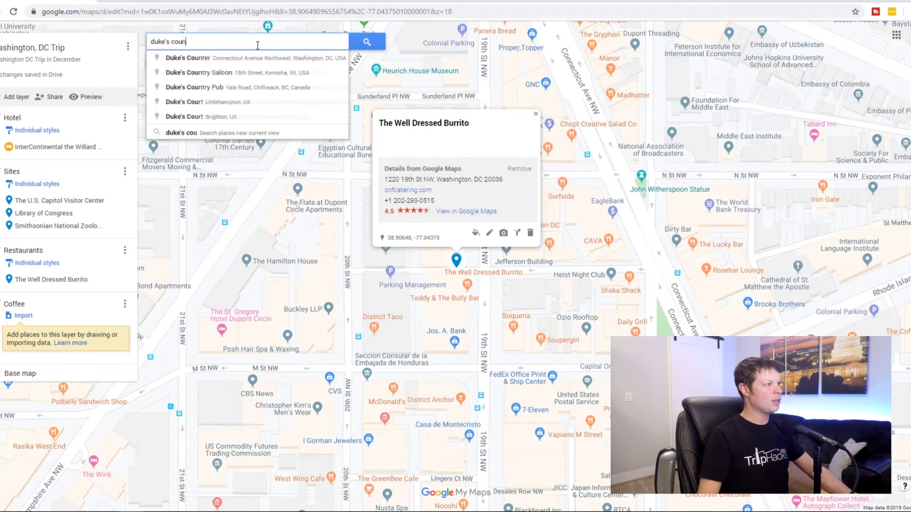
{"action": "left_click", "coordinate": [255, 59]}
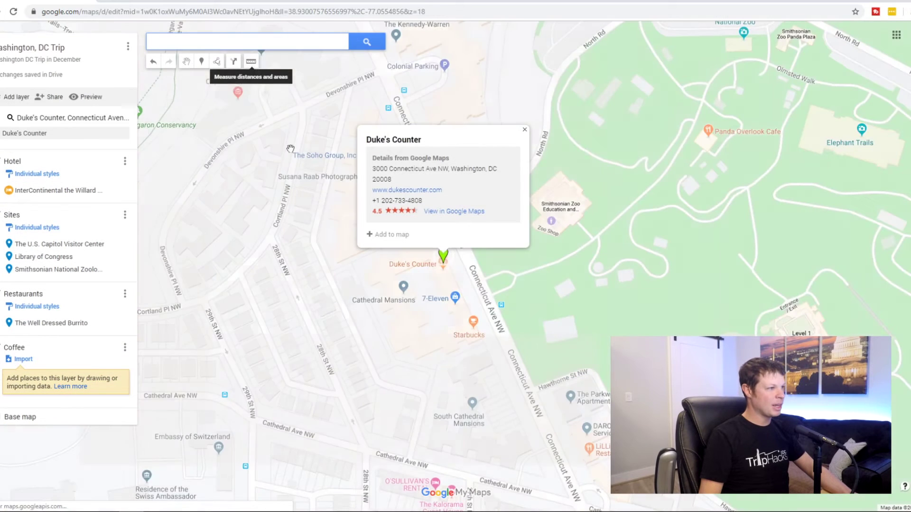
{"action": "left_click", "coordinate": [401, 239]}
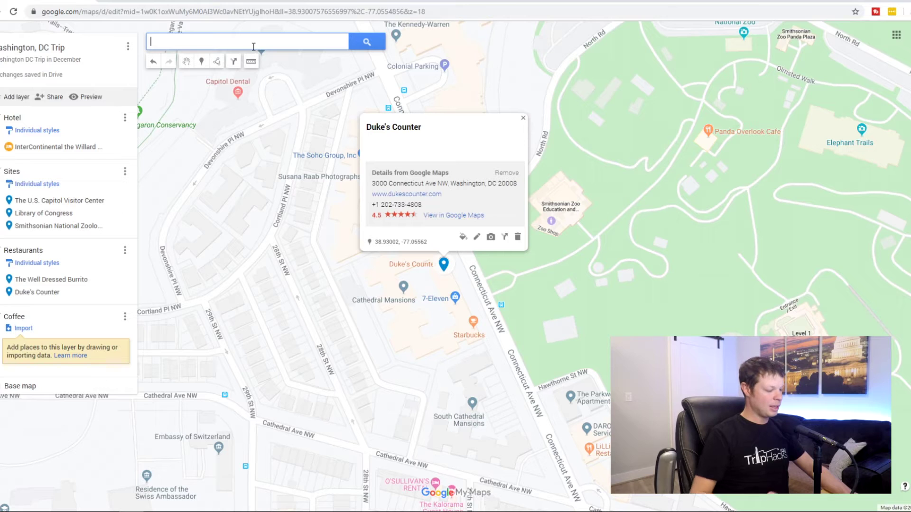
Step: Find The Dabney on Blagden Alley, add it to the Restaurants layer and dismiss its information card
{"action": "type", "text": "coff"}
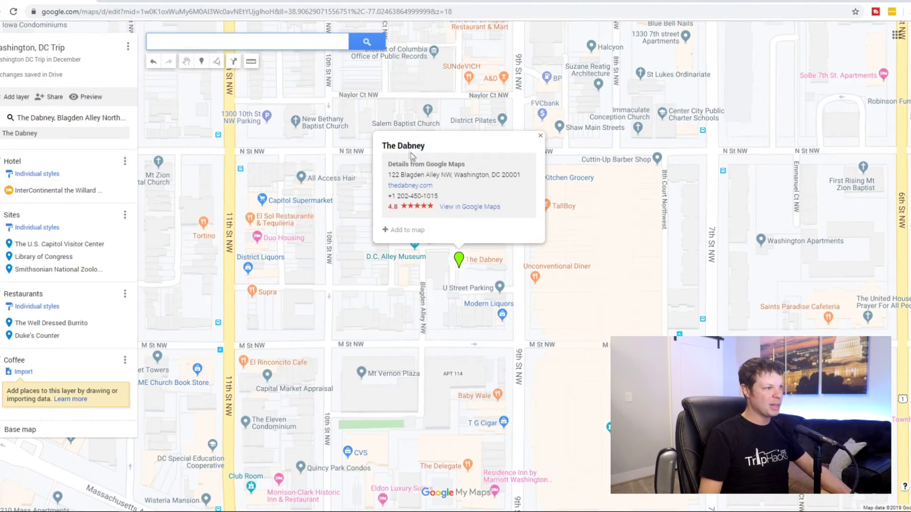
{"action": "left_click", "coordinate": [410, 230]}
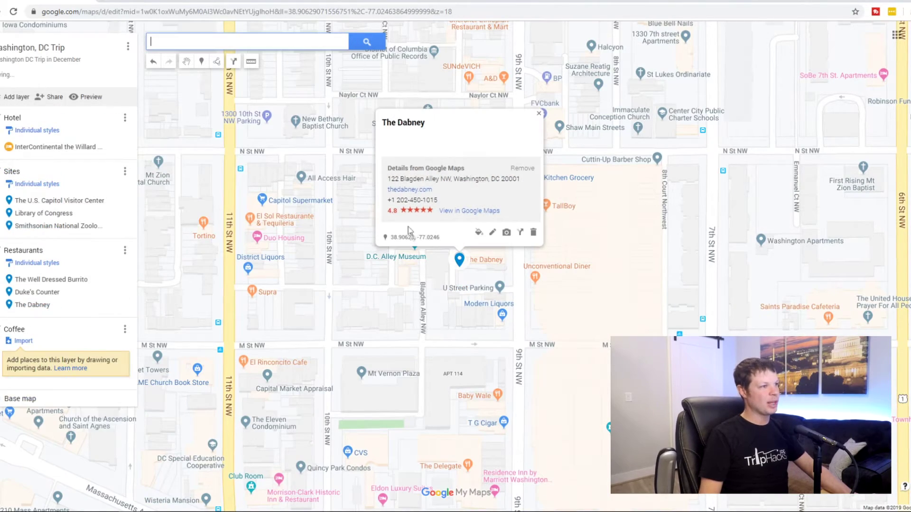
{"action": "left_click", "coordinate": [539, 114]}
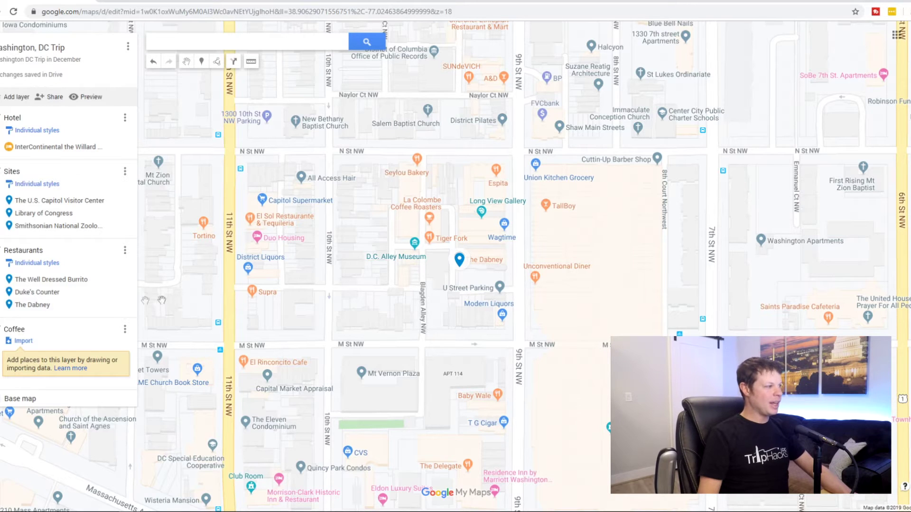
Step: Find the Swing's Coffee on G Street Northwest and add it to the map
{"action": "left_click", "coordinate": [178, 39]}
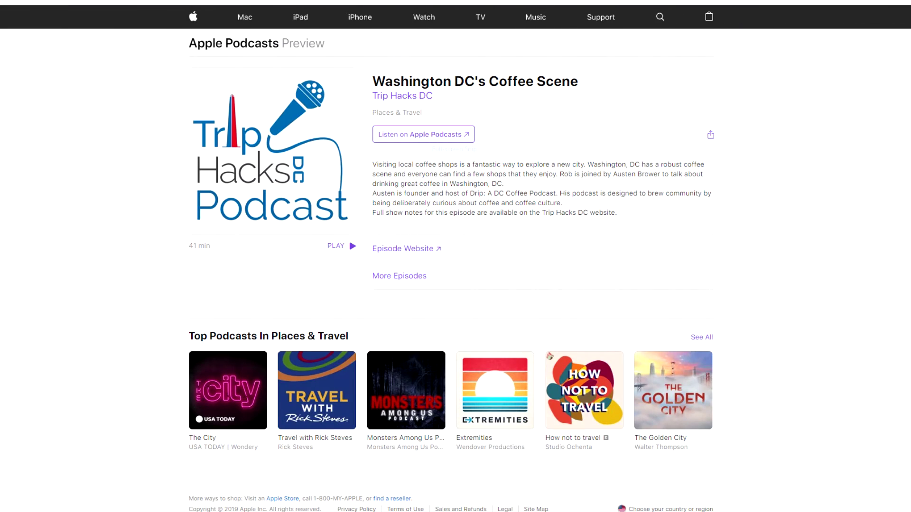
{"action": "type", "text": "swing"}
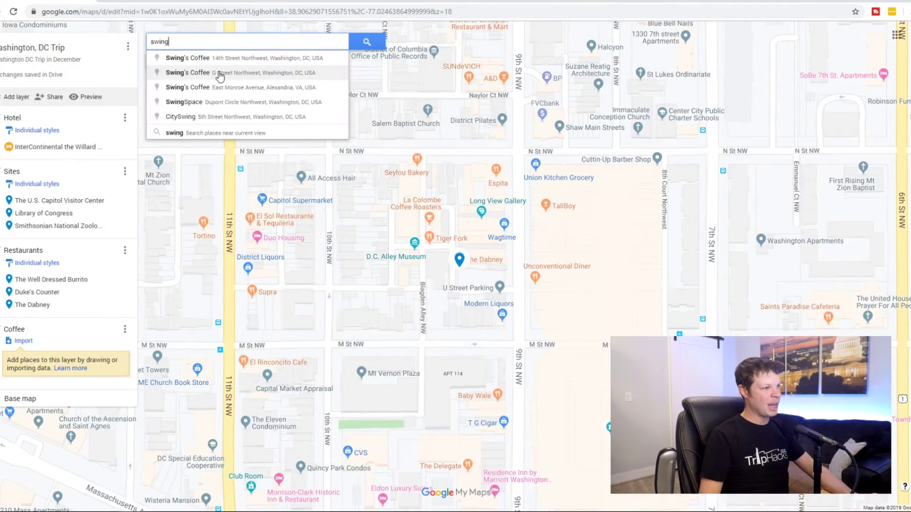
{"action": "left_click", "coordinate": [218, 75]}
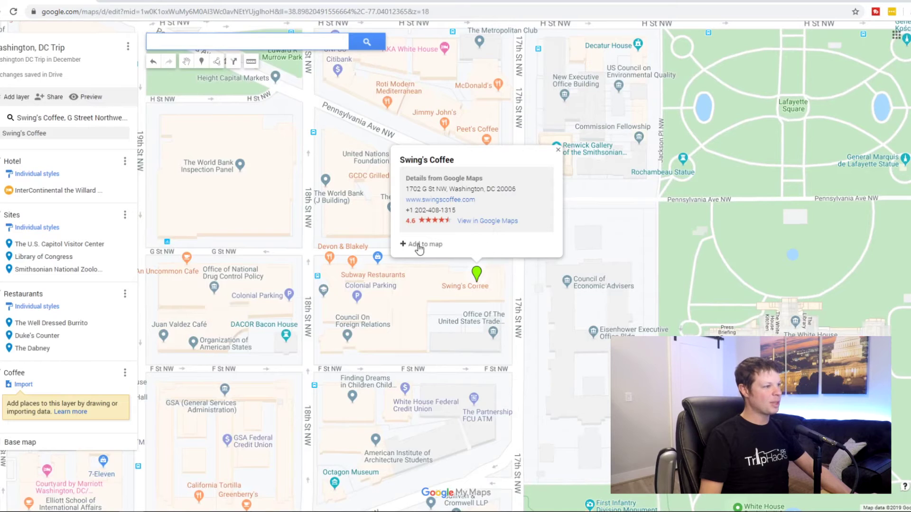
{"action": "left_click", "coordinate": [419, 247]}
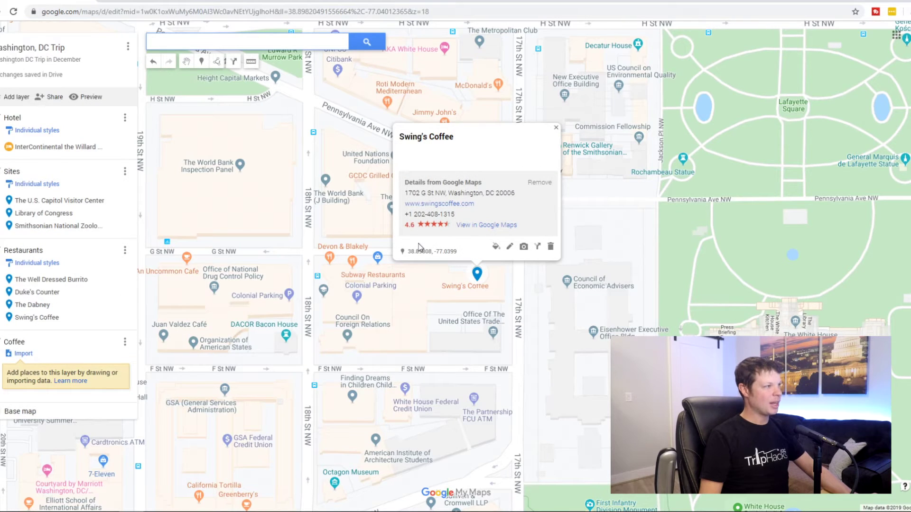
Step: Find the Compass Coffee on 7th Street Northwest to add it to the map
{"action": "left_click", "coordinate": [218, 44]}
{"action": "type", "text": "compass"}
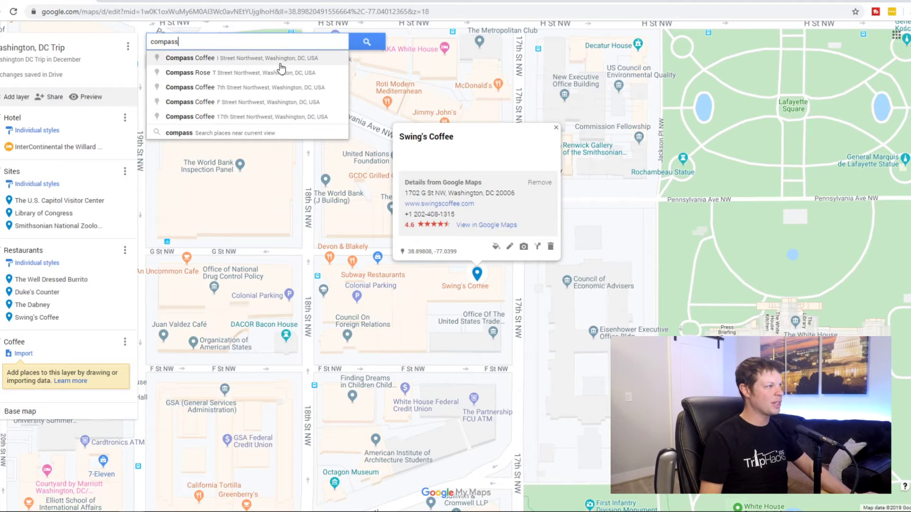
{"action": "left_click", "coordinate": [228, 93]}
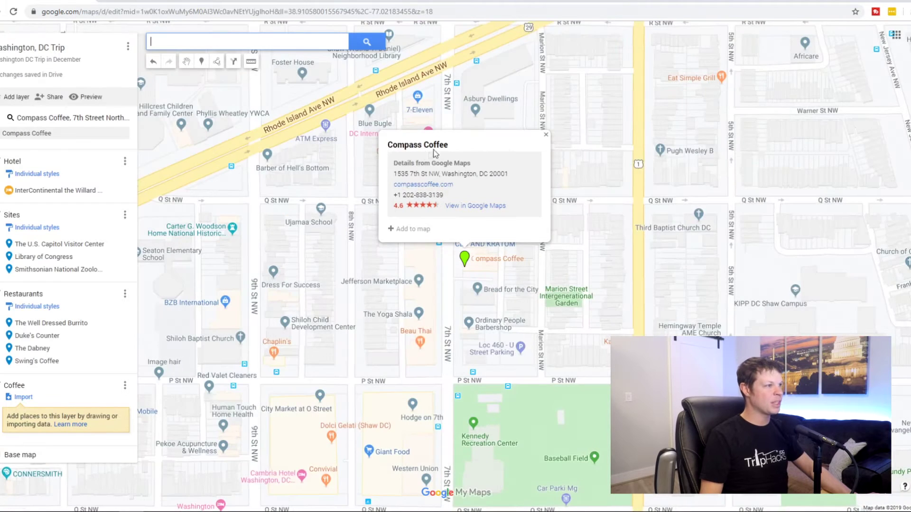
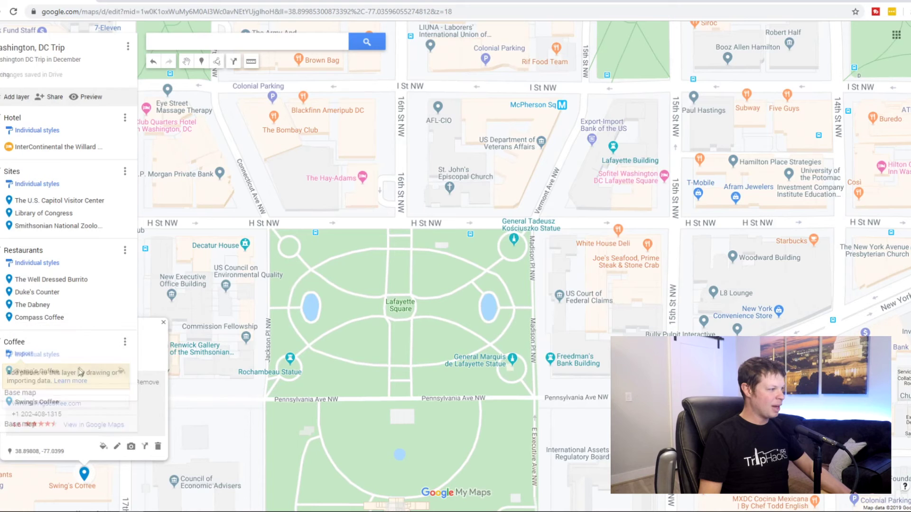
Step: Move Compass Coffee from the Restaurants layer into the Coffee layer and dismiss its information card
{"action": "left_click", "coordinate": [67, 317]}
{"action": "left_click_drag", "start_coordinate": [67, 317], "coordinate": [63, 358]}
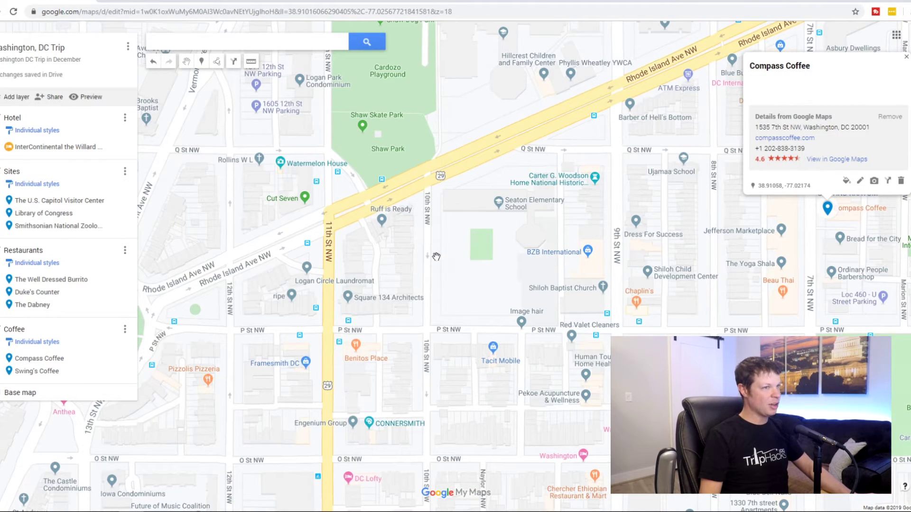
{"action": "left_click", "coordinate": [905, 56]}
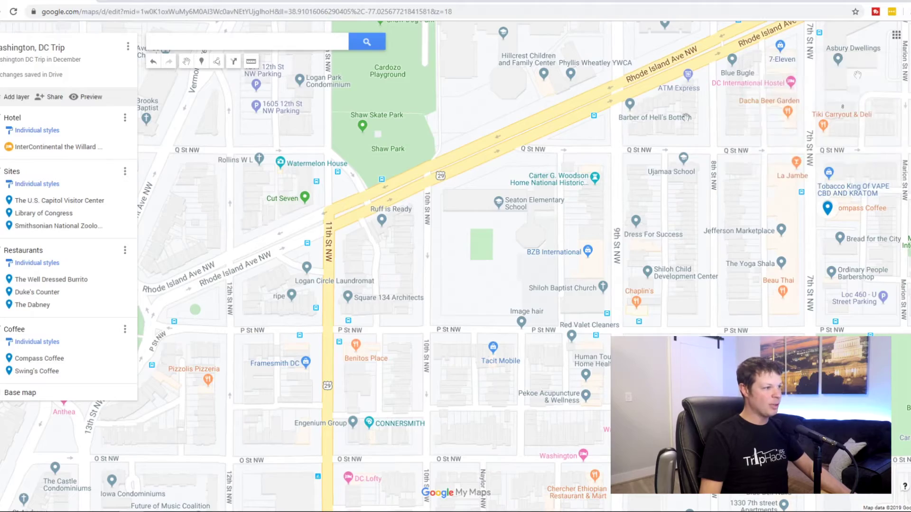
{"action": "scroll", "coordinate": [376, 249], "scroll_direction": "down", "scroll_amount": 2}
{"action": "scroll", "coordinate": [376, 249], "scroll_direction": "down", "scroll_amount": 3}
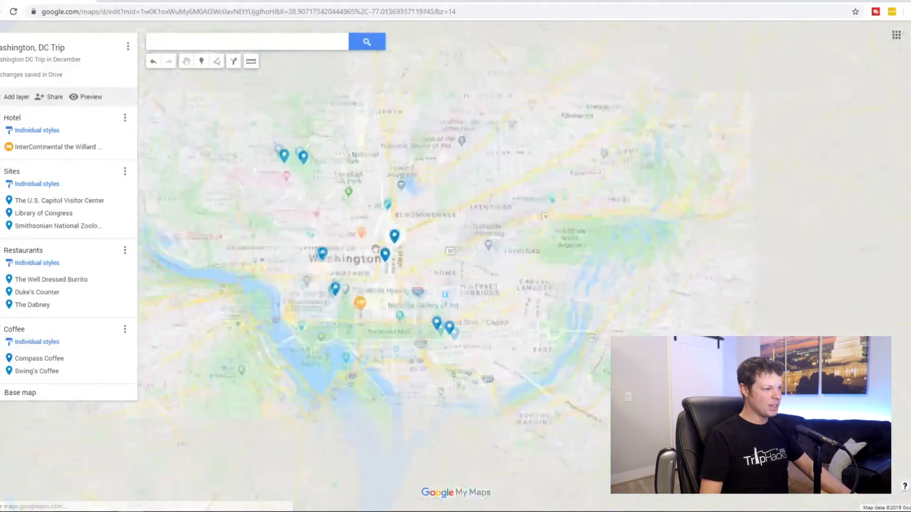
Step: Style The Well Dressed Burrito marker in green with the fork-and-knife restaurant icon and dismiss its information card
{"action": "left_click_drag", "start_coordinate": [366, 335], "coordinate": [421, 297]}
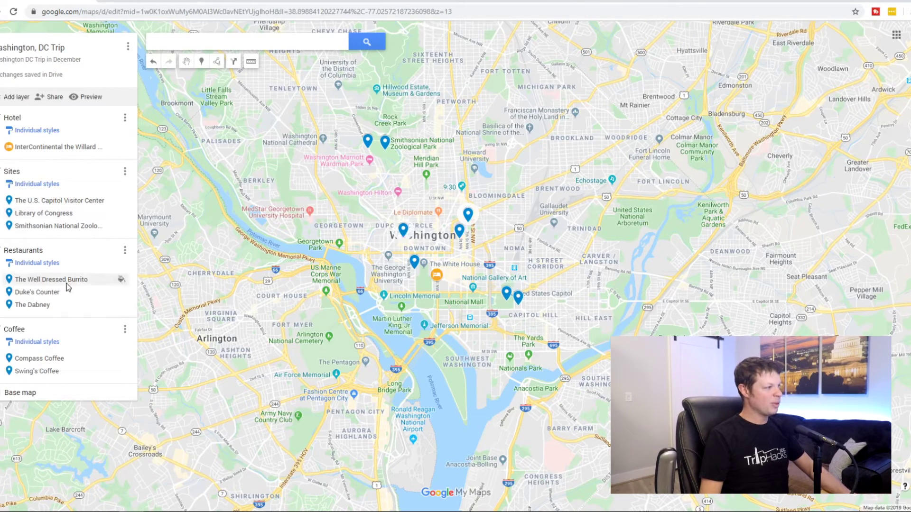
{"action": "left_click", "coordinate": [121, 280]}
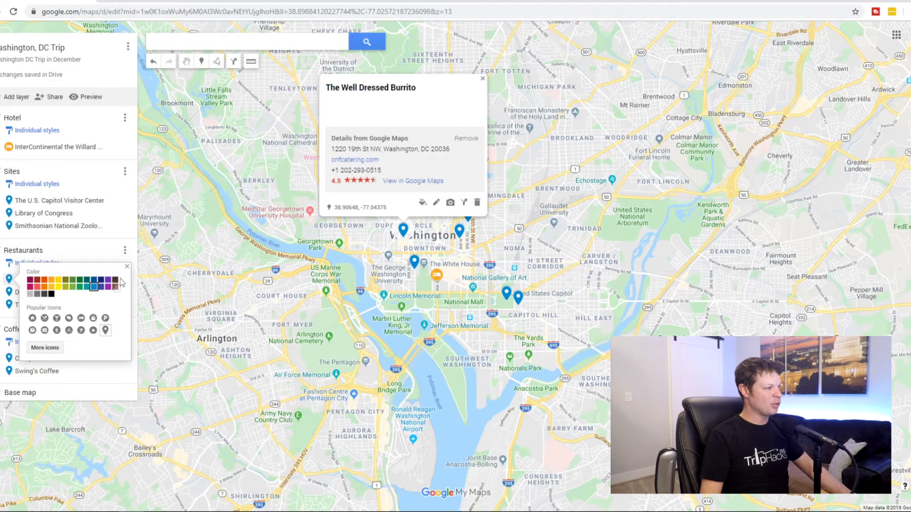
{"action": "left_click", "coordinate": [79, 286]}
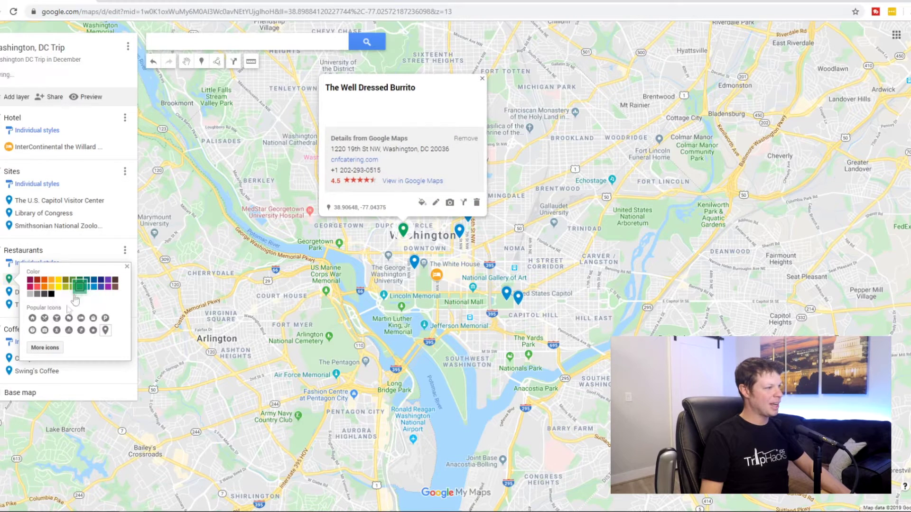
{"action": "left_click", "coordinate": [45, 321]}
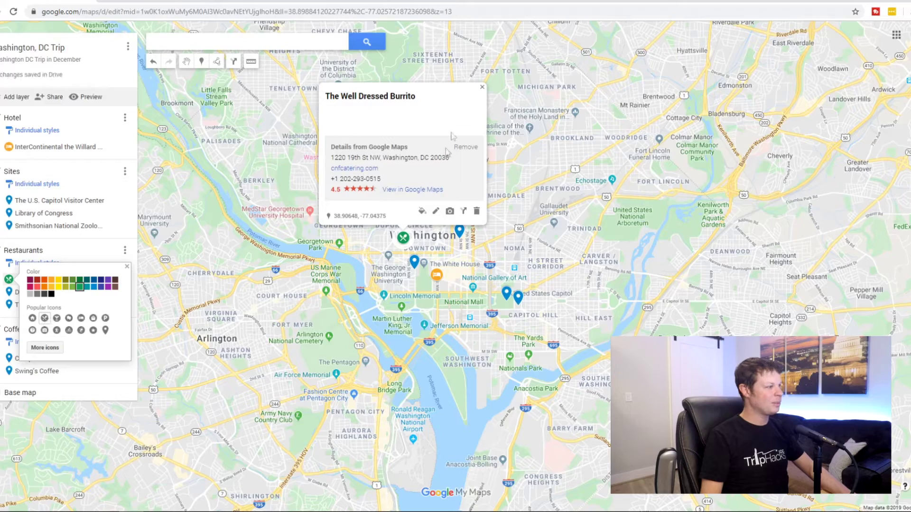
{"action": "left_click", "coordinate": [480, 86]}
Step: Give the Duke's Counter marker the same green color and fork-and-knife restaurant icon
{"action": "left_click", "coordinate": [118, 292]}
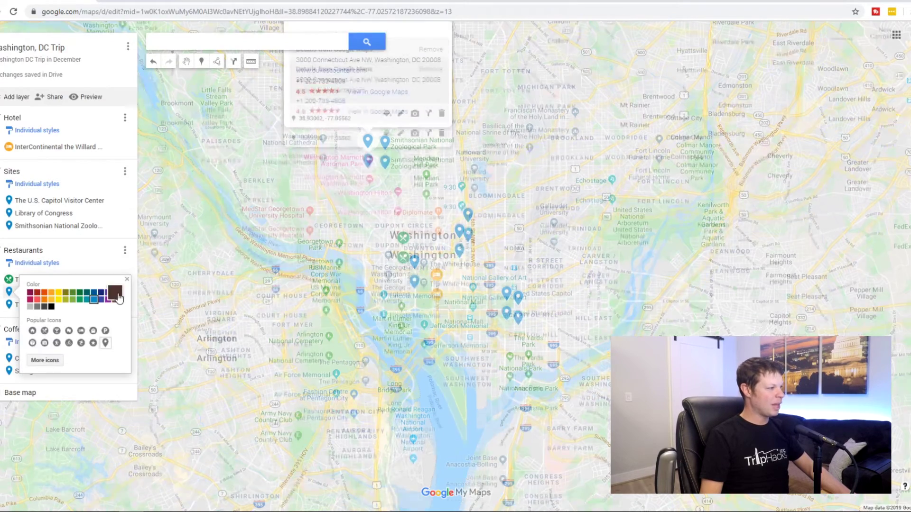
{"action": "left_click", "coordinate": [80, 299]}
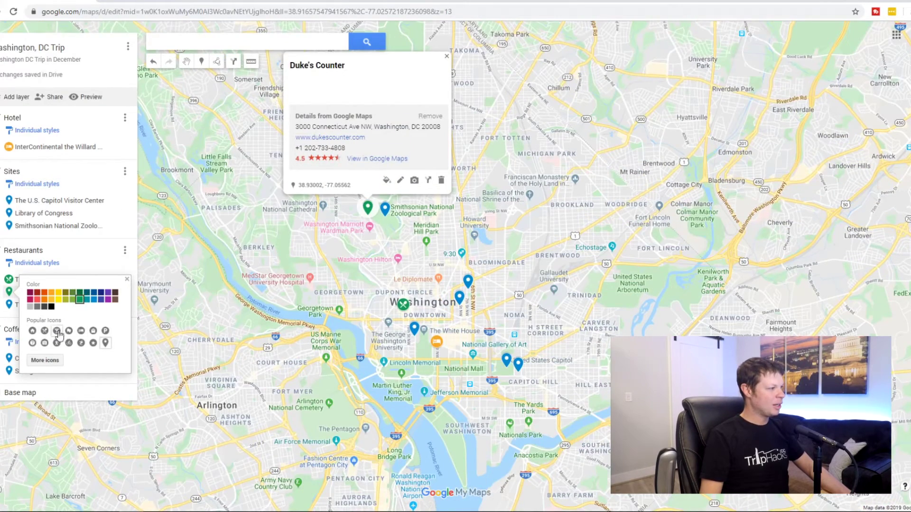
{"action": "left_click", "coordinate": [44, 331]}
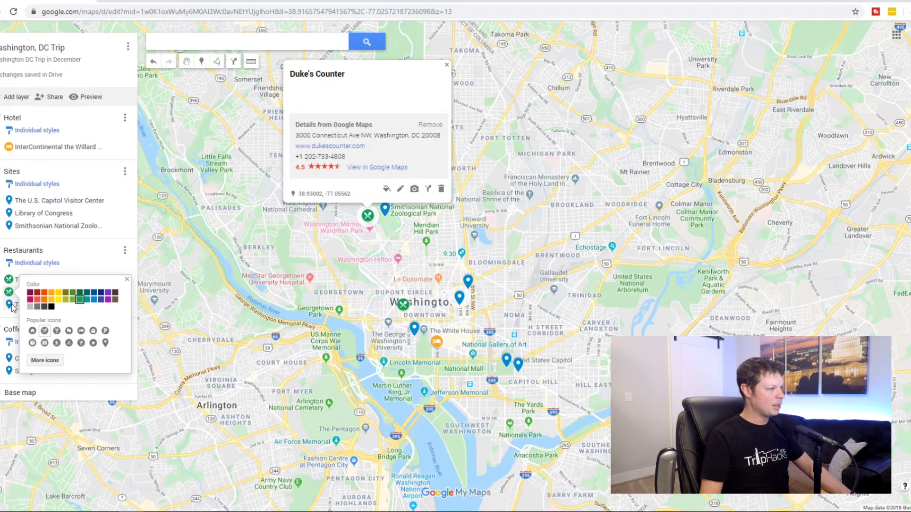
Step: Style The Dabney marker in green with the fork-and-knife restaurant icon to match the other restaurants
{"action": "left_click", "coordinate": [85, 305]}
{"action": "left_click", "coordinate": [122, 305]}
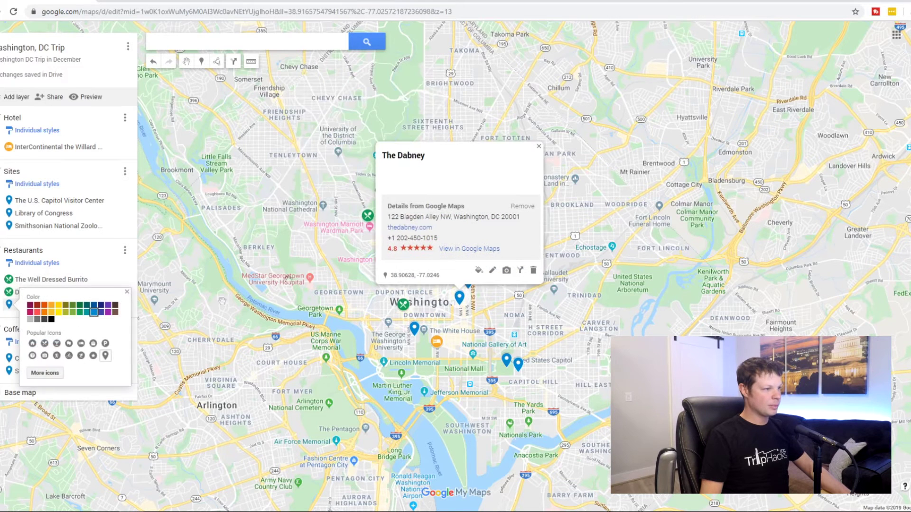
{"action": "left_click", "coordinate": [479, 271]}
{"action": "left_click", "coordinate": [478, 271]}
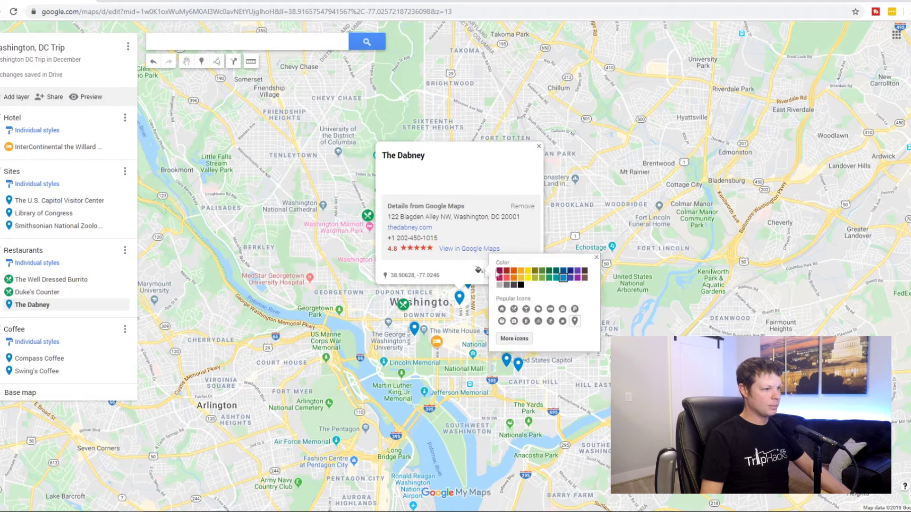
{"action": "left_click", "coordinate": [549, 278]}
{"action": "left_click", "coordinate": [514, 309]}
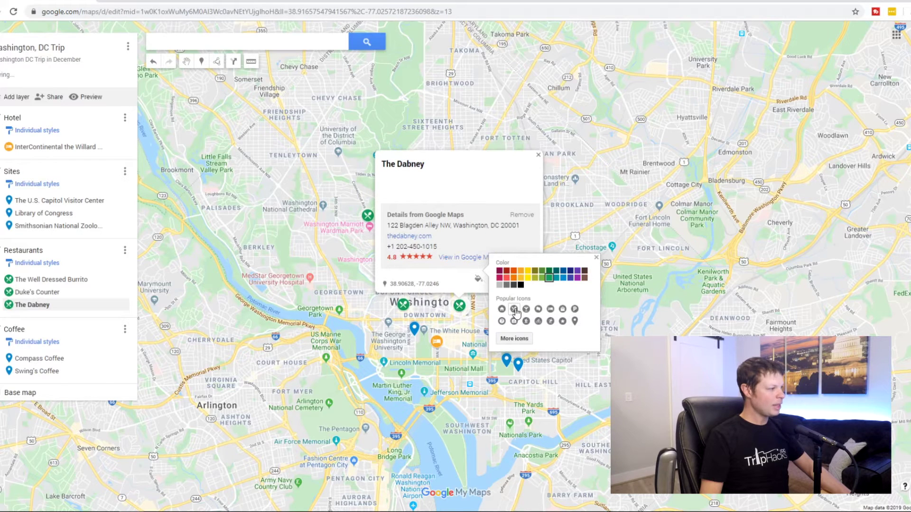
Step: Style the Compass Coffee marker in brown with the coffee cup icon from the Places category of the full icon set
{"action": "left_click", "coordinate": [58, 364]}
{"action": "left_click", "coordinate": [122, 360]}
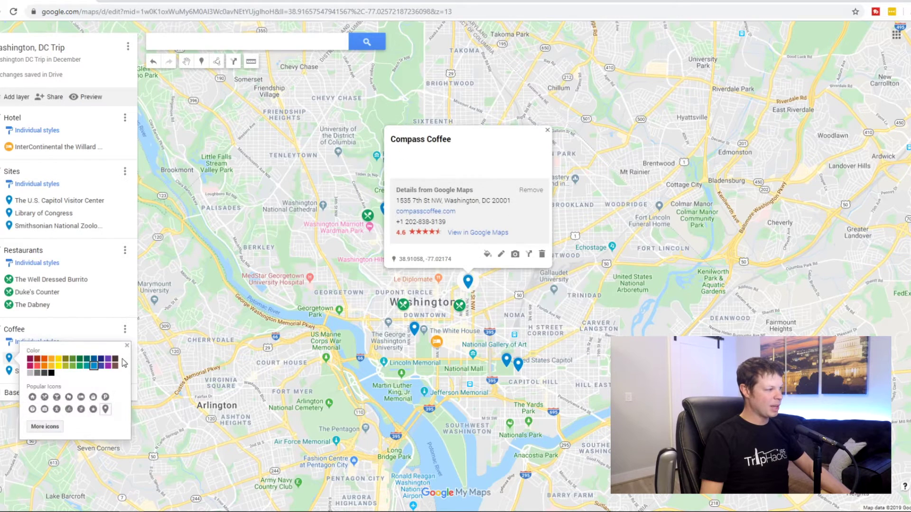
{"action": "left_click", "coordinate": [117, 370]}
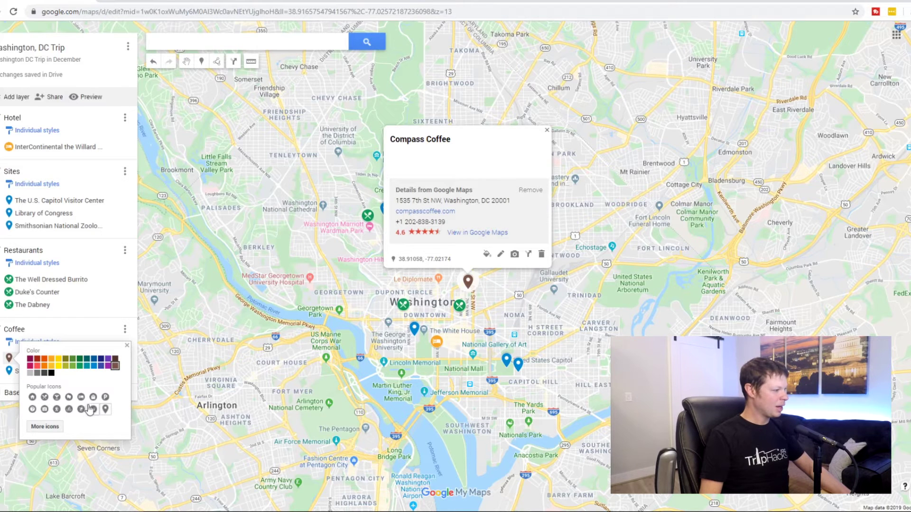
{"action": "left_click", "coordinate": [52, 428]}
{"action": "scroll", "coordinate": [474, 258], "scroll_direction": "down", "scroll_amount": 1}
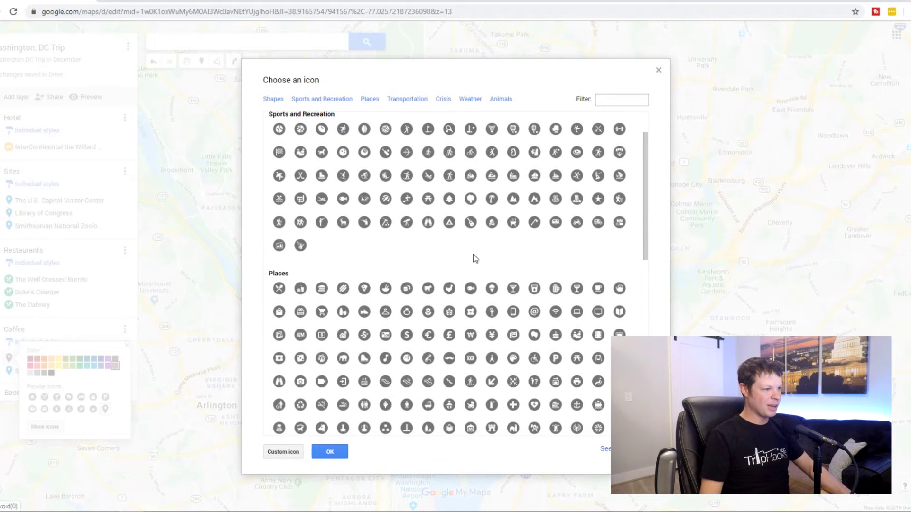
{"action": "scroll", "coordinate": [479, 270], "scroll_direction": "down", "scroll_amount": 3}
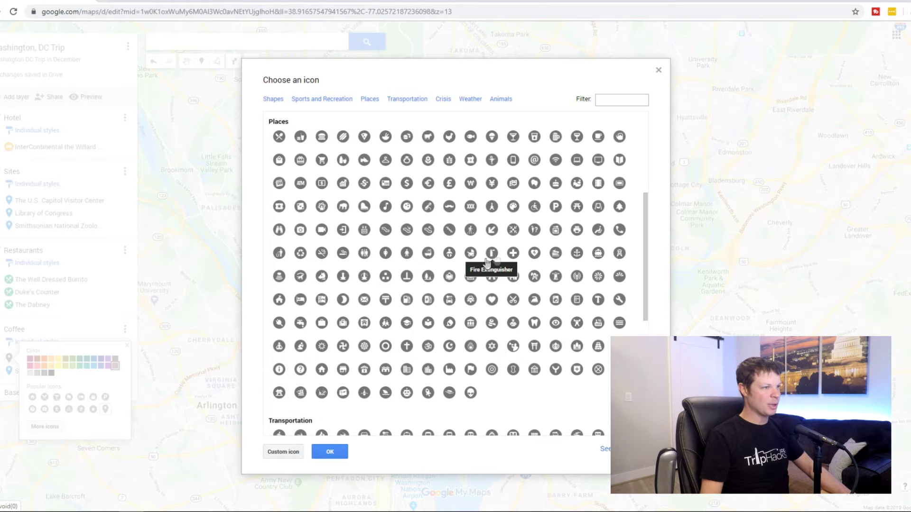
{"action": "left_click", "coordinate": [597, 136]}
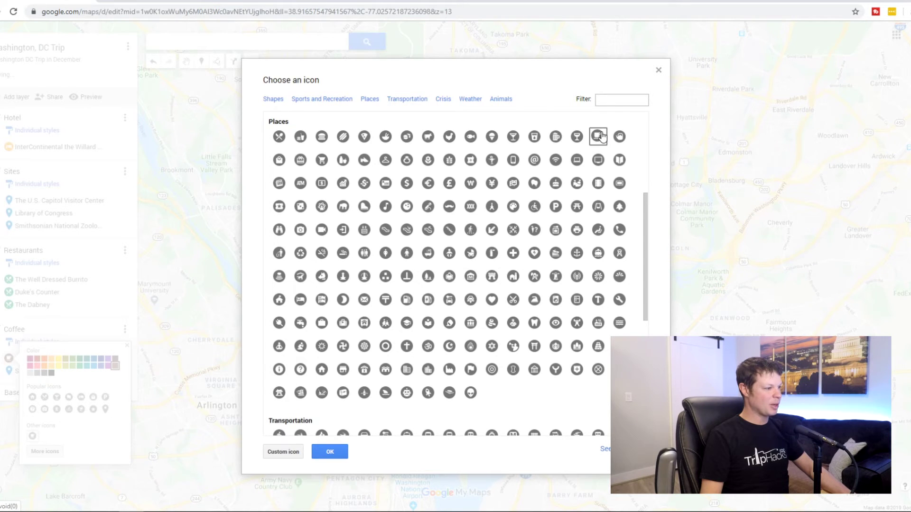
{"action": "left_click", "coordinate": [329, 452]}
Step: Style the Swing's Coffee marker in brown with the coffee cup icon and dismiss its information card
{"action": "left_click", "coordinate": [134, 375]}
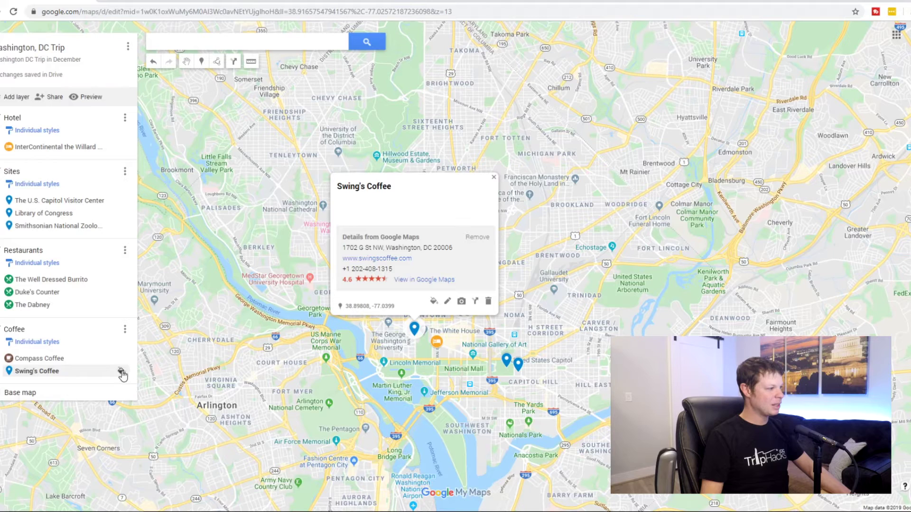
{"action": "left_click", "coordinate": [121, 372]}
{"action": "left_click", "coordinate": [114, 378]}
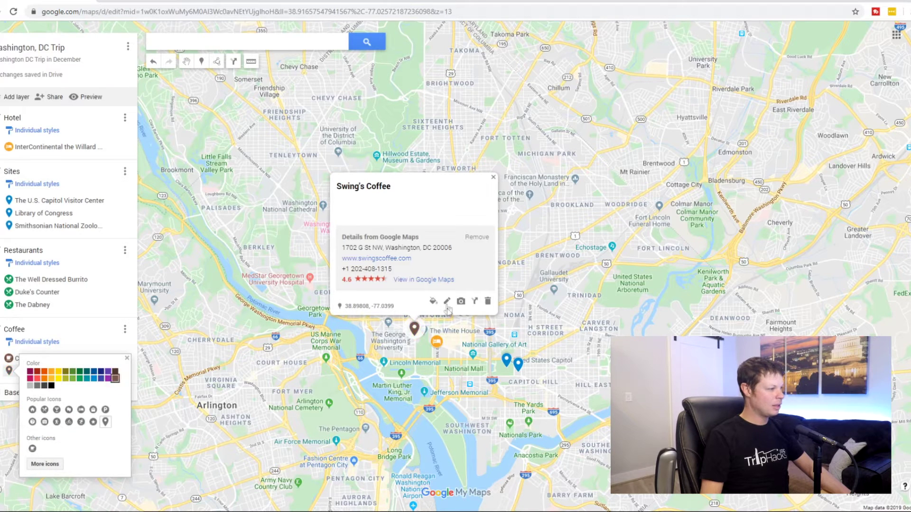
{"action": "left_click", "coordinate": [32, 449]}
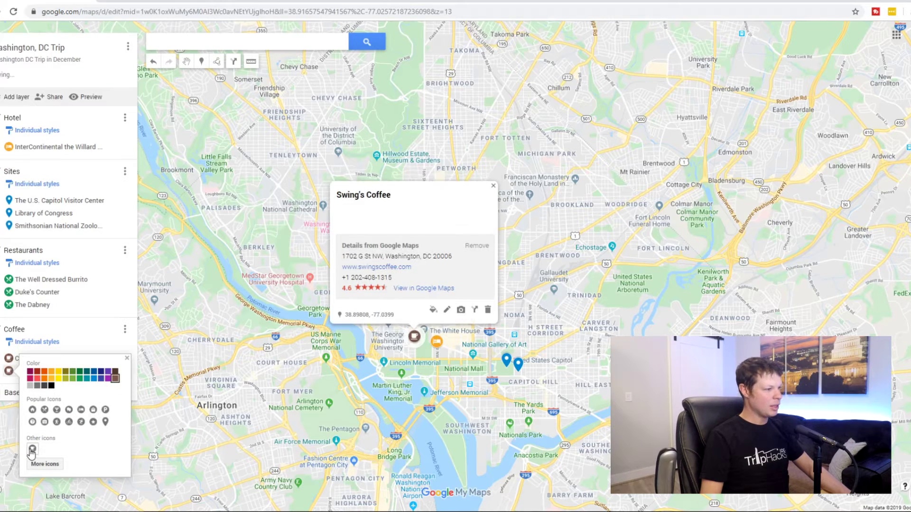
{"action": "left_click", "coordinate": [229, 300]}
{"action": "left_click_drag", "start_coordinate": [452, 348], "coordinate": [480, 286]}
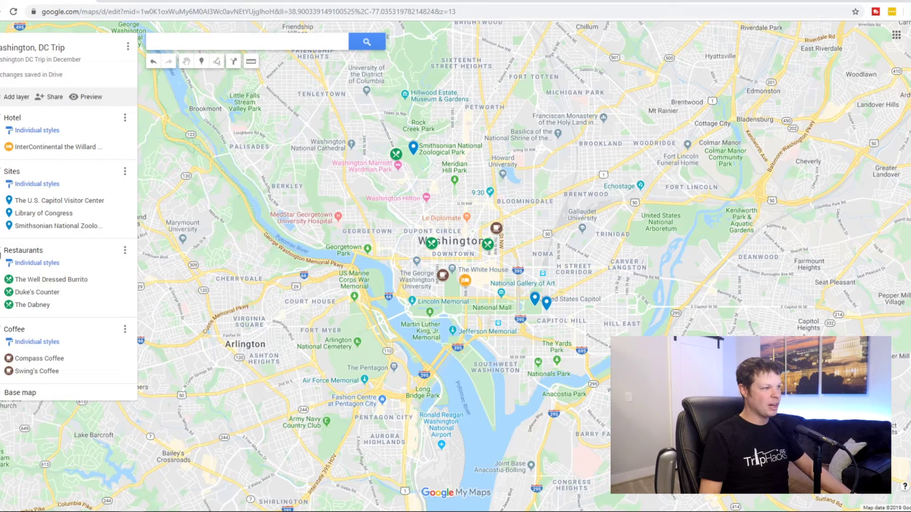
Step: Hide the Restaurants and Coffee layers on the map and turn both layers back on
{"action": "left_click", "coordinate": [1, 251]}
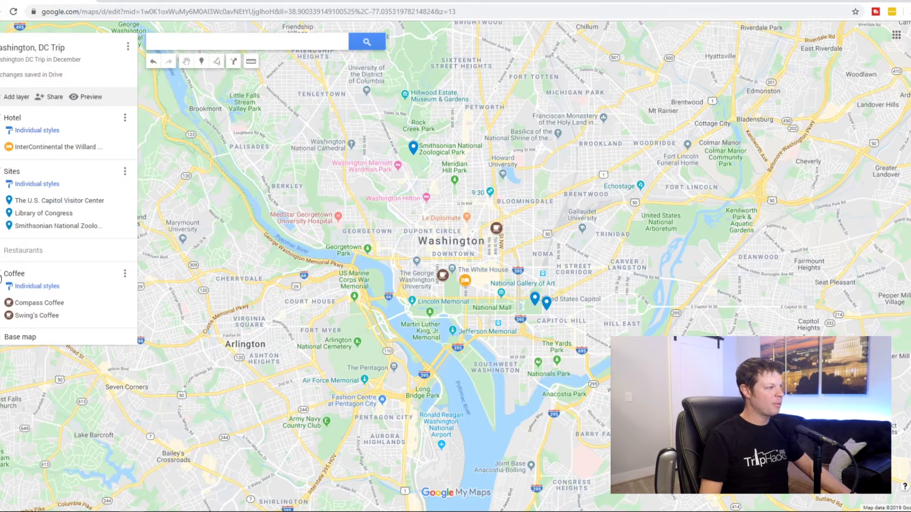
{"action": "left_click", "coordinate": [1, 278]}
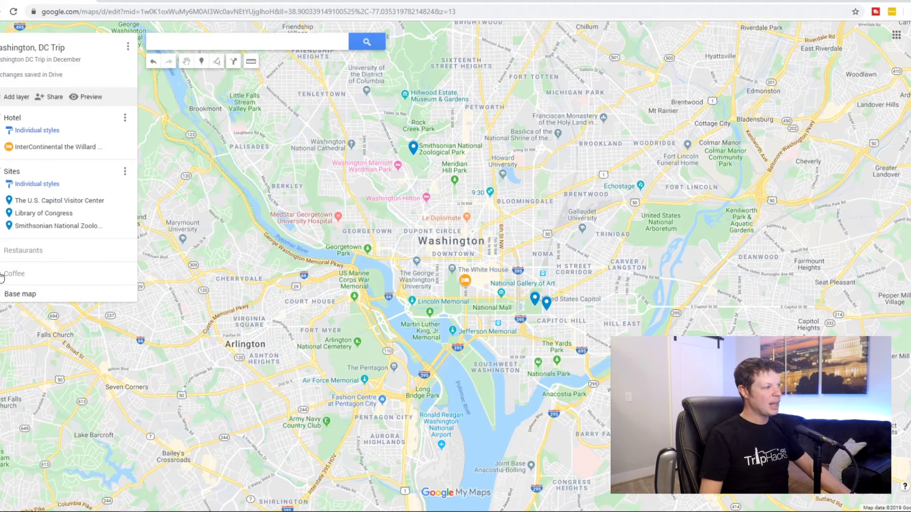
{"action": "left_click", "coordinate": [1, 276]}
{"action": "left_click", "coordinate": [1, 251]}
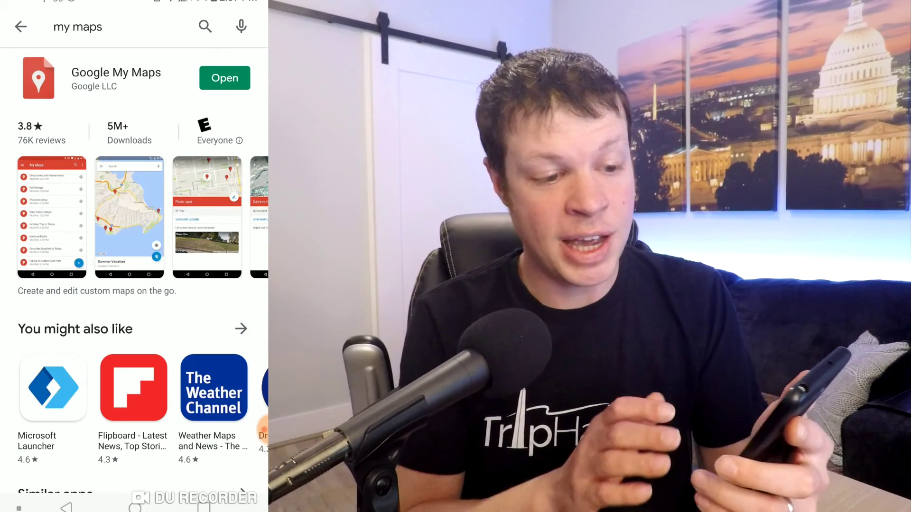
Step: Launch the Google My Maps mobile app, load the Washington, DC Trip map and examine the downtown markers up close
{"action": "left_click", "coordinate": [225, 77]}
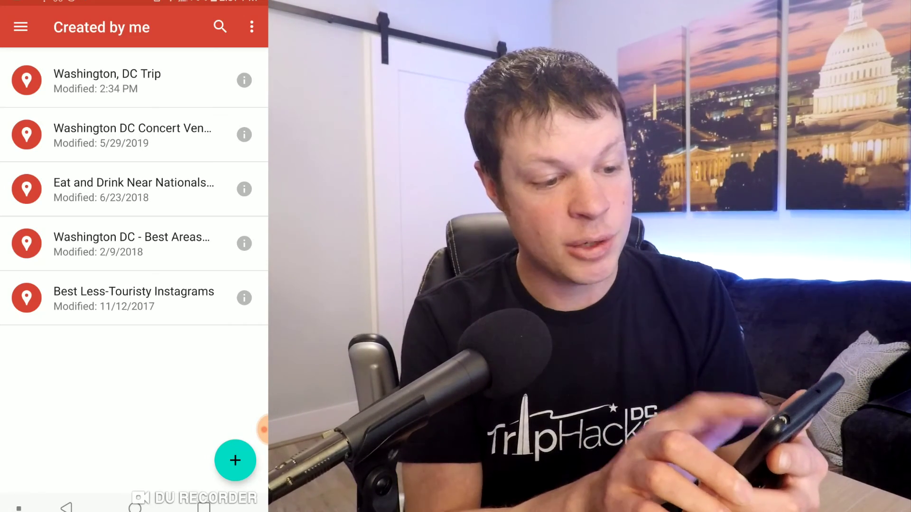
{"action": "left_click", "coordinate": [134, 80]}
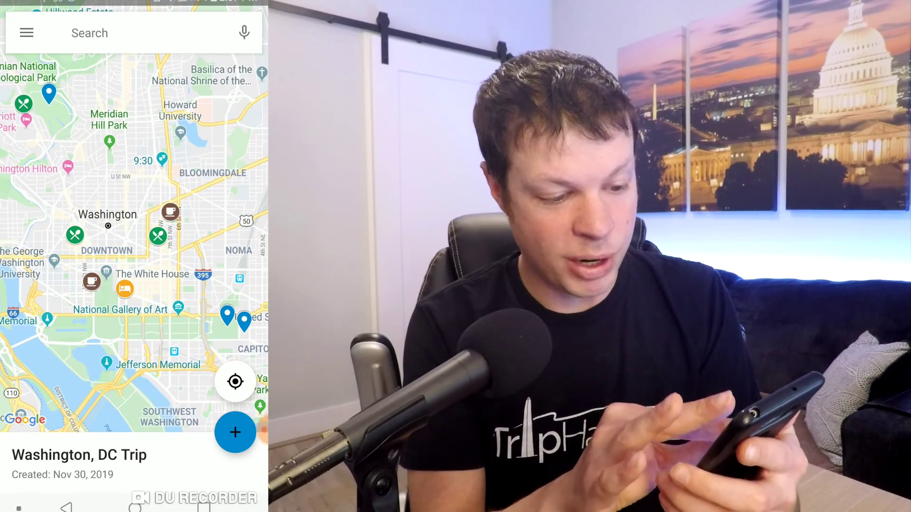
{"action": "scroll", "coordinate": [135, 237], "scroll_direction": "up", "scroll_amount": 5}
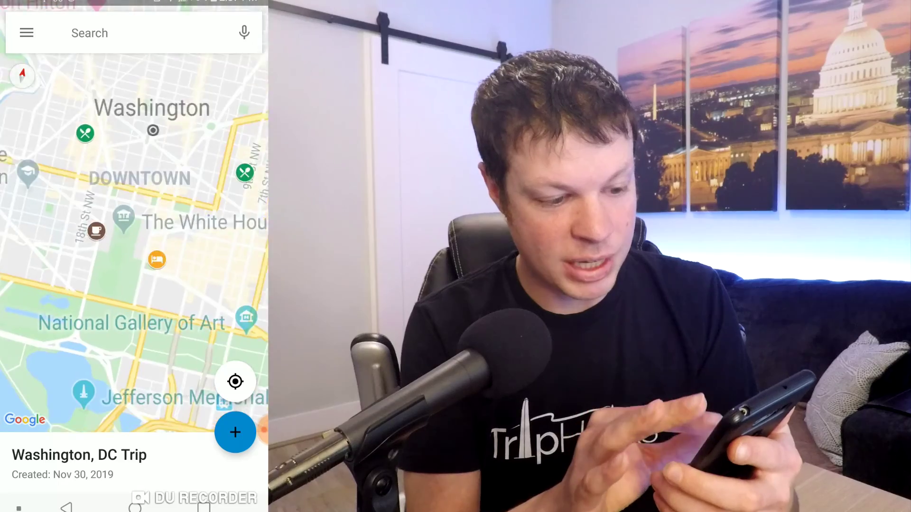
{"action": "scroll", "coordinate": [134, 237], "scroll_direction": "up", "scroll_amount": 3}
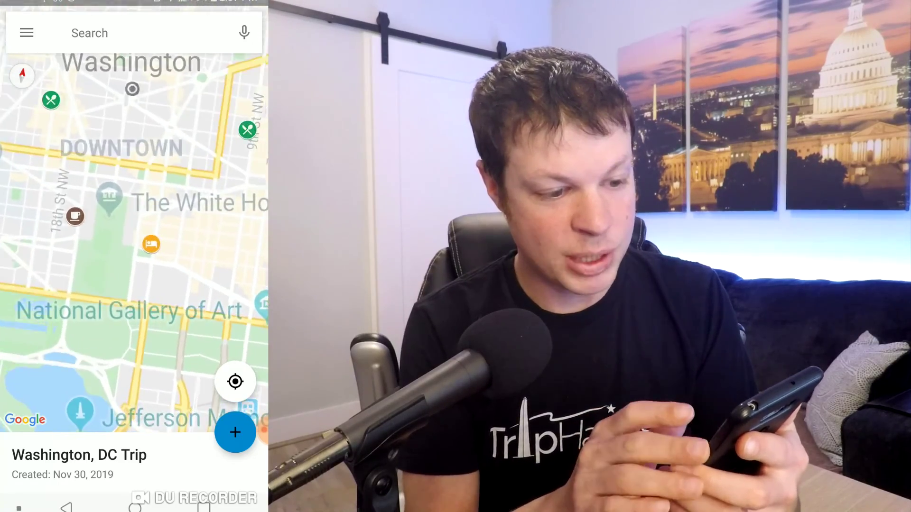